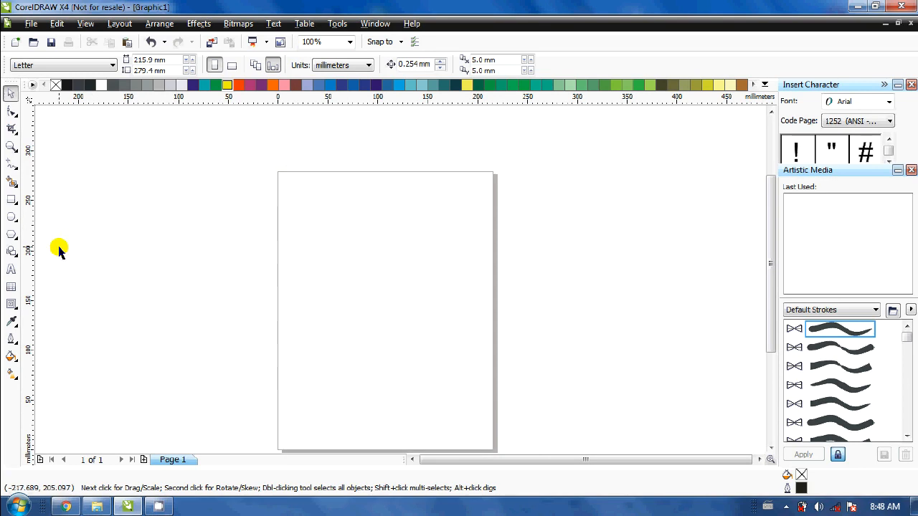
Draw a rectangle about 36 by 20 mm above and beside the page and round its corners fully to 100
{"action": "left_click", "coordinate": [11, 200]}
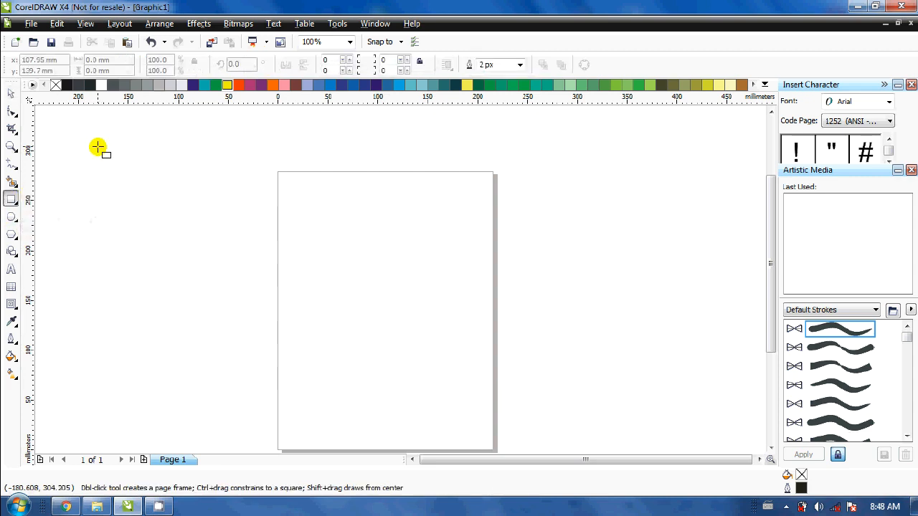
{"action": "left_click_drag", "start_coordinate": [97, 146], "coordinate": [134, 167]}
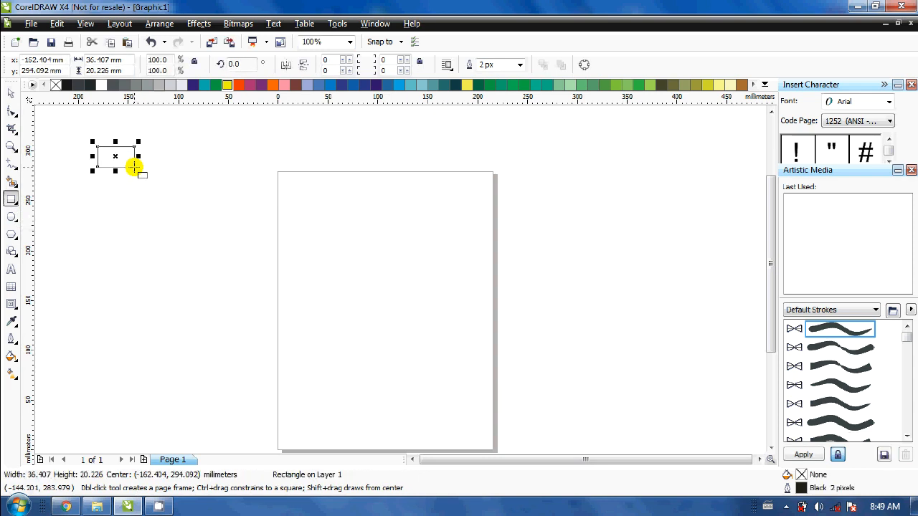
{"action": "left_click", "coordinate": [12, 113]}
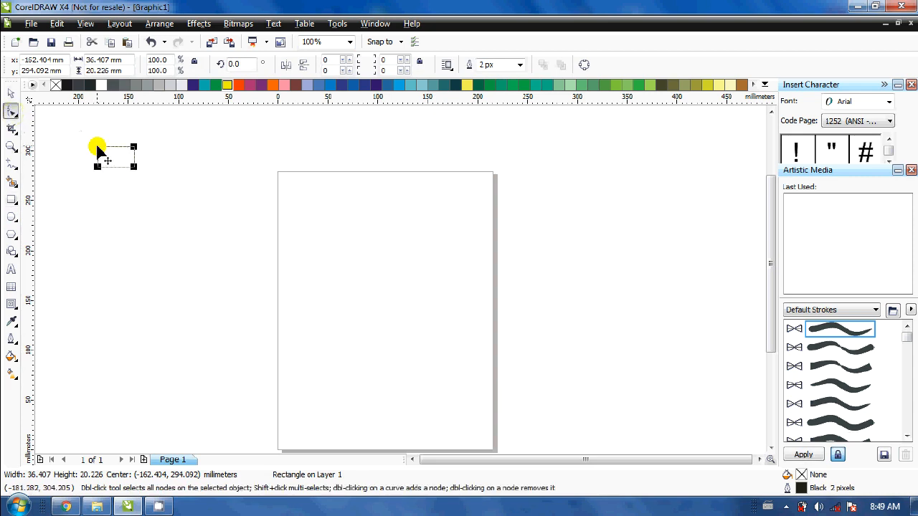
{"action": "left_click_drag", "start_coordinate": [97, 149], "coordinate": [109, 152]}
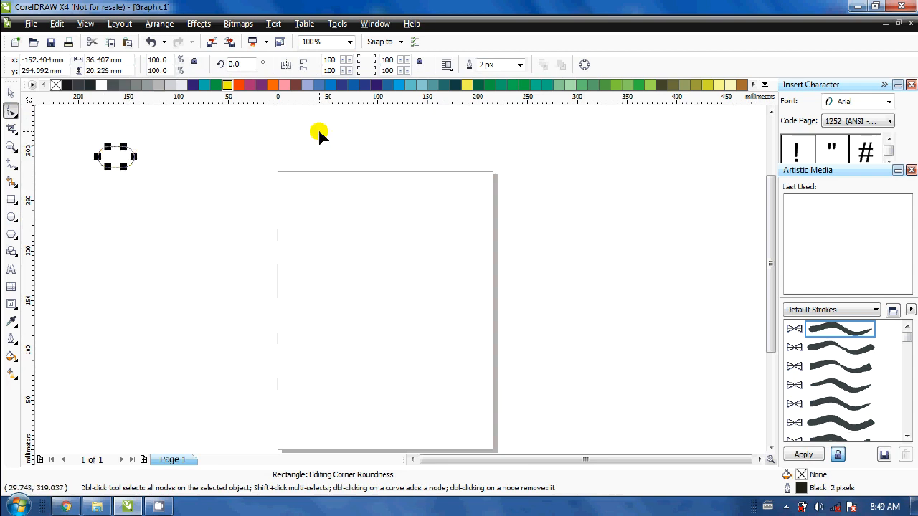
Set the rounded rectangle's outline width to 70 px and deselect it
{"action": "left_click", "coordinate": [519, 65]}
{"action": "left_click", "coordinate": [495, 138]}
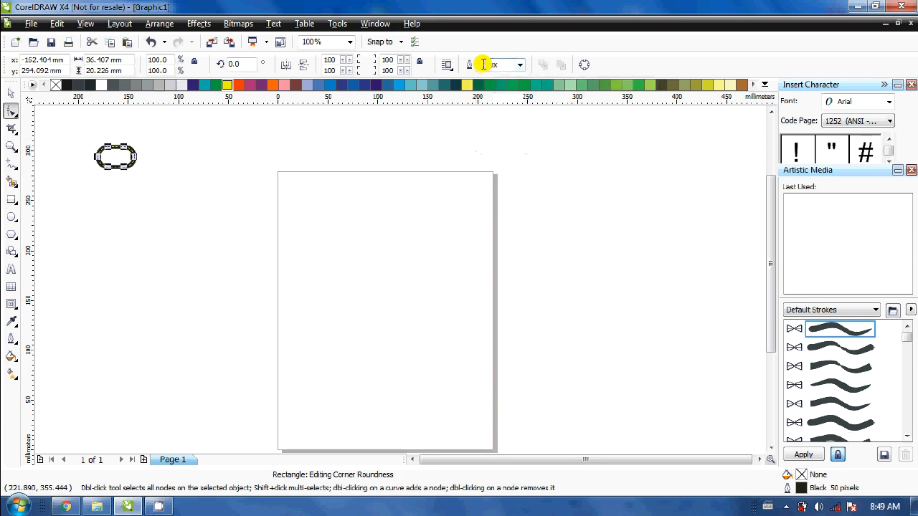
{"action": "scroll", "coordinate": [484, 64], "scroll_direction": "down", "scroll_amount": 1}
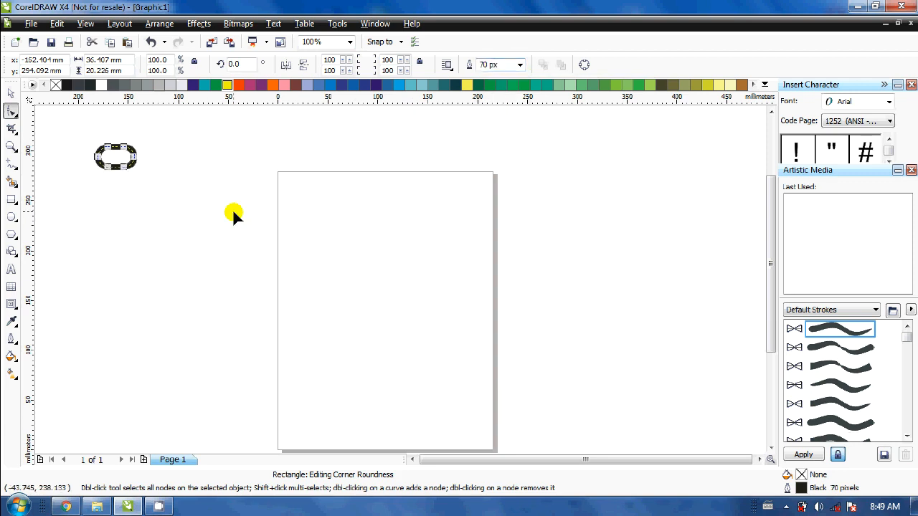
{"action": "left_click", "coordinate": [11, 95]}
{"action": "left_click", "coordinate": [55, 155]}
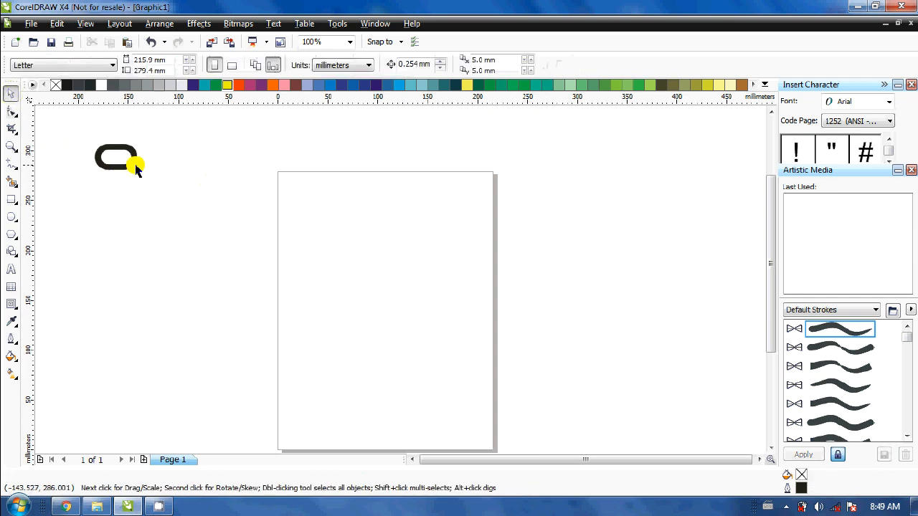
Duplicate the thick rounded ring and place the copy to its right with a clear gap
{"action": "left_click", "coordinate": [131, 164]}
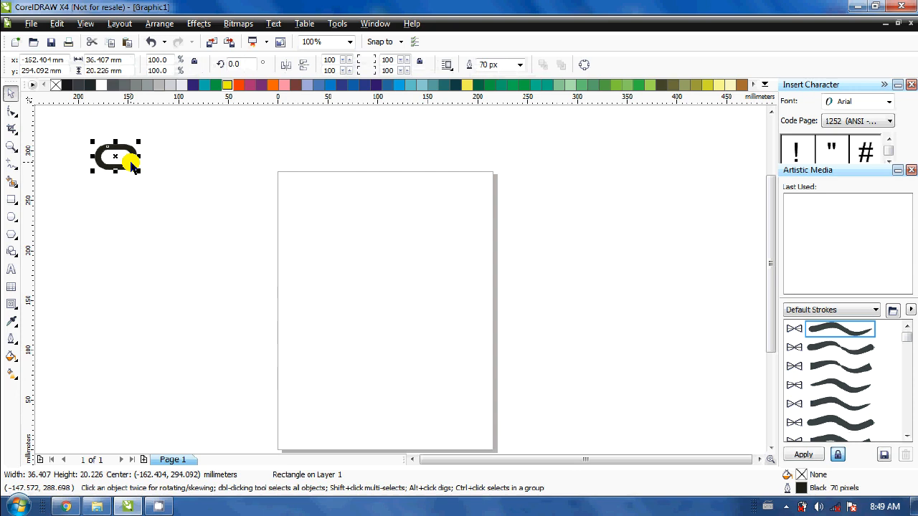
{"action": "key", "text": "ctrl+d"}
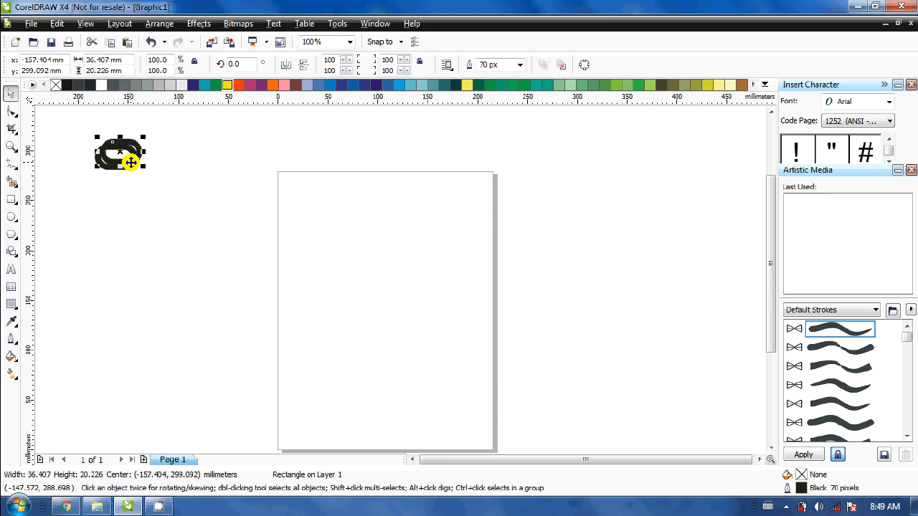
{"action": "left_click_drag", "start_coordinate": [123, 155], "coordinate": [205, 162]}
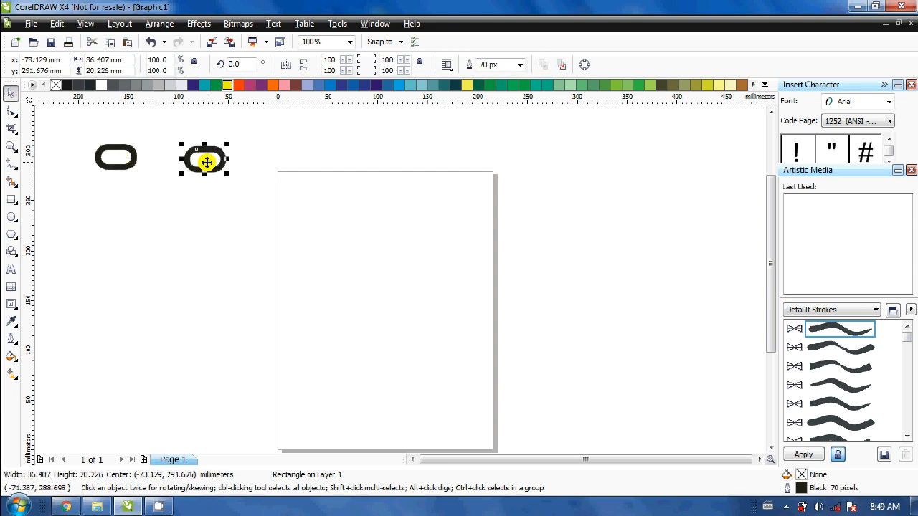
Square off the corners of the duplicated shape, setting its corner roundness to 0
{"action": "left_click", "coordinate": [11, 111]}
{"action": "left_click_drag", "start_coordinate": [195, 150], "coordinate": [185, 151]}
{"action": "left_click", "coordinate": [11, 93]}
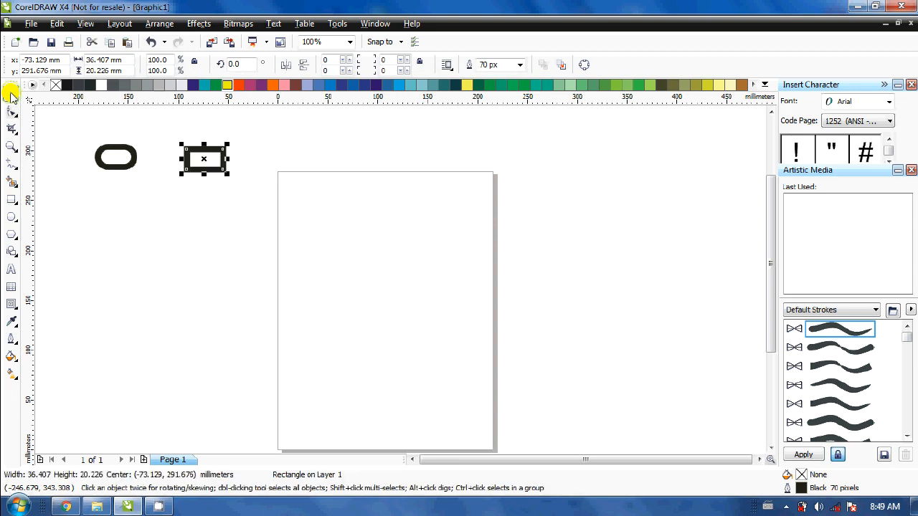
Fill the square-cornered copy with black and set its outline width to None
{"action": "left_click", "coordinate": [122, 137]}
{"action": "left_click", "coordinate": [213, 149]}
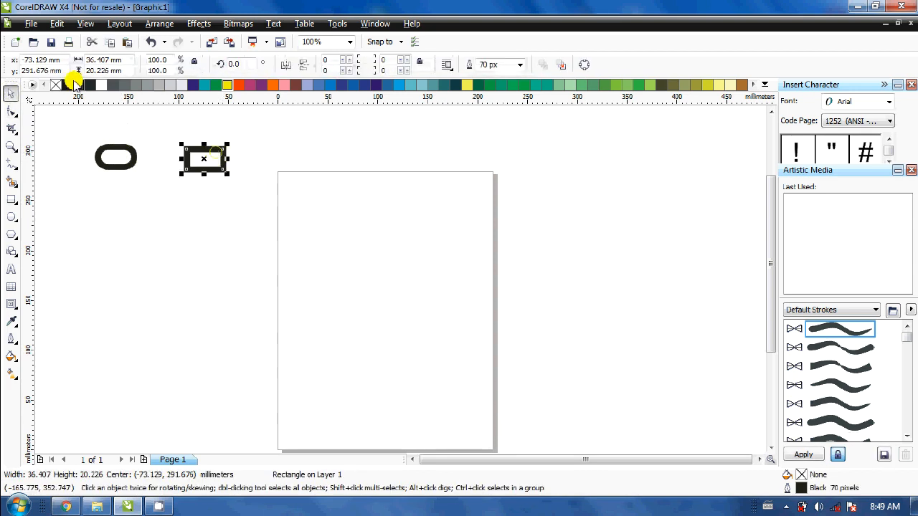
{"action": "left_click", "coordinate": [66, 84]}
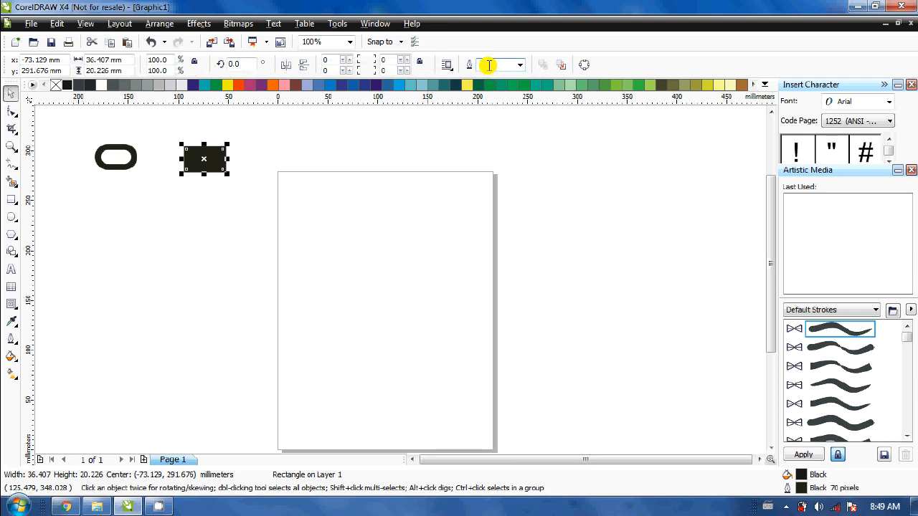
{"action": "left_click", "coordinate": [382, 131]}
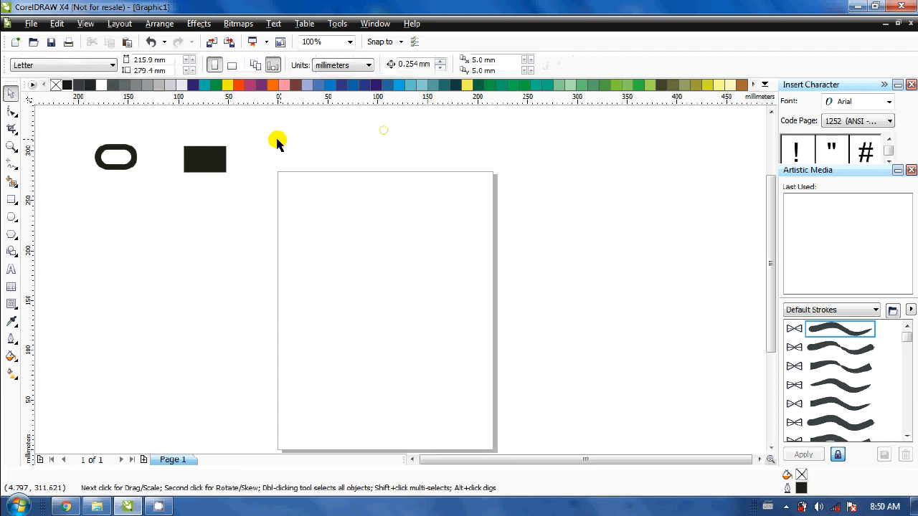
{"action": "left_click", "coordinate": [215, 166]}
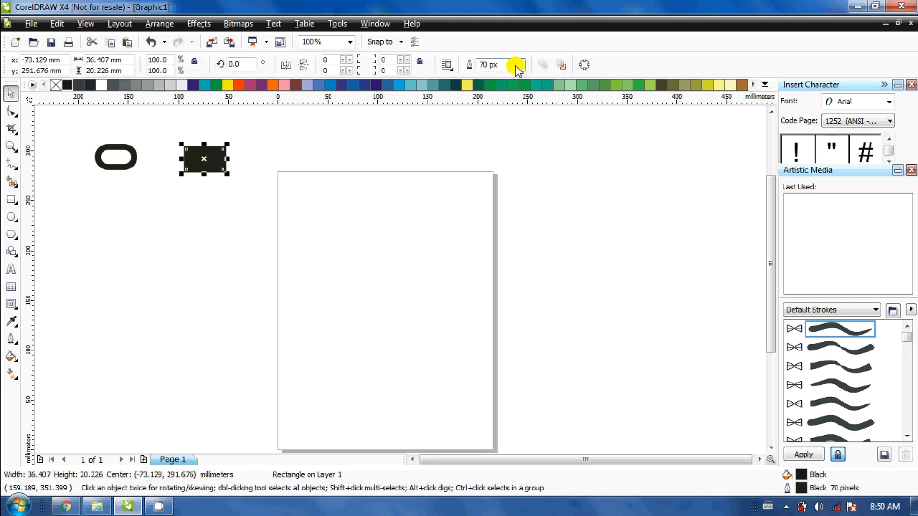
{"action": "left_click", "coordinate": [517, 65]}
{"action": "left_click", "coordinate": [504, 78]}
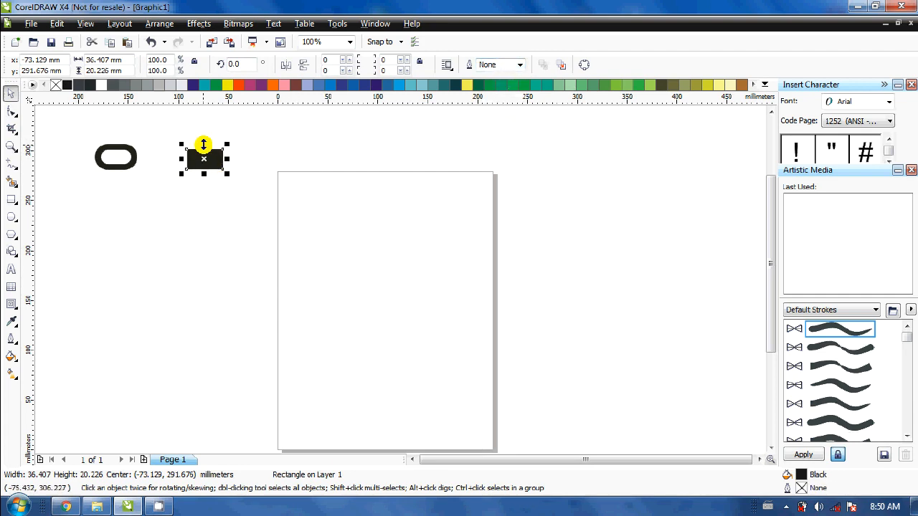
Reduce the black rectangle's height to about 11 mm and round its corners slightly to 24
{"action": "left_click_drag", "start_coordinate": [203, 144], "coordinate": [205, 152]}
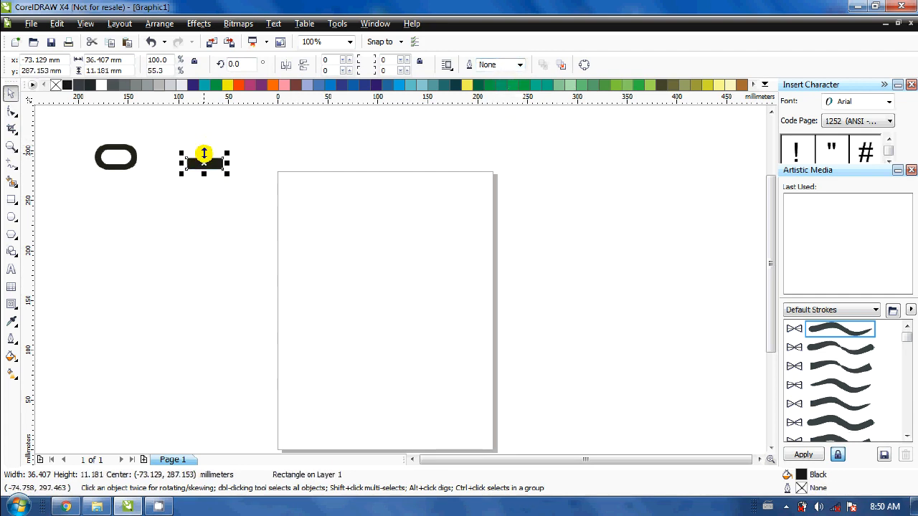
{"action": "left_click", "coordinate": [12, 113]}
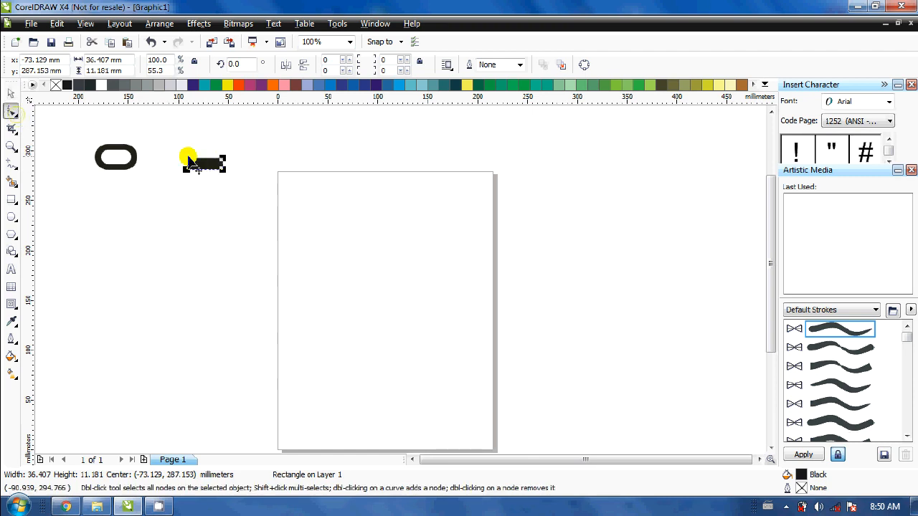
{"action": "left_click_drag", "start_coordinate": [187, 159], "coordinate": [189, 158]}
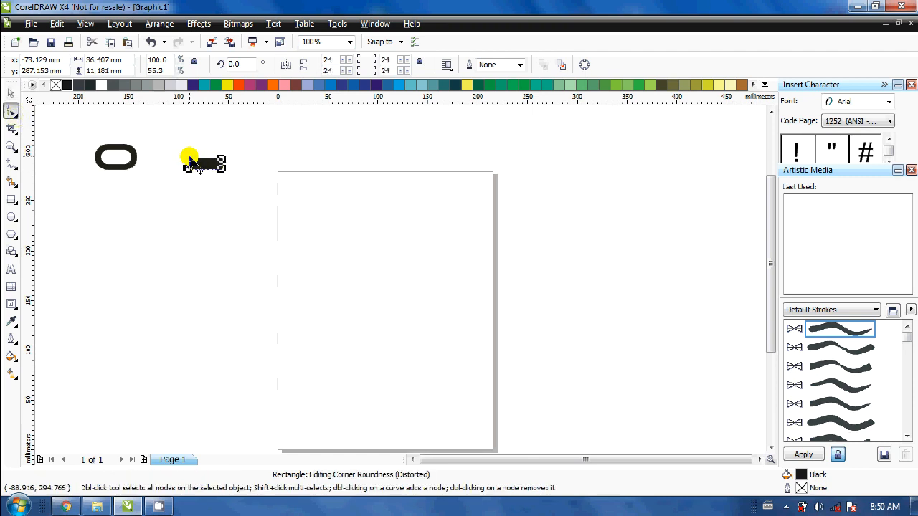
{"action": "left_click", "coordinate": [10, 93]}
{"action": "left_click", "coordinate": [173, 183]}
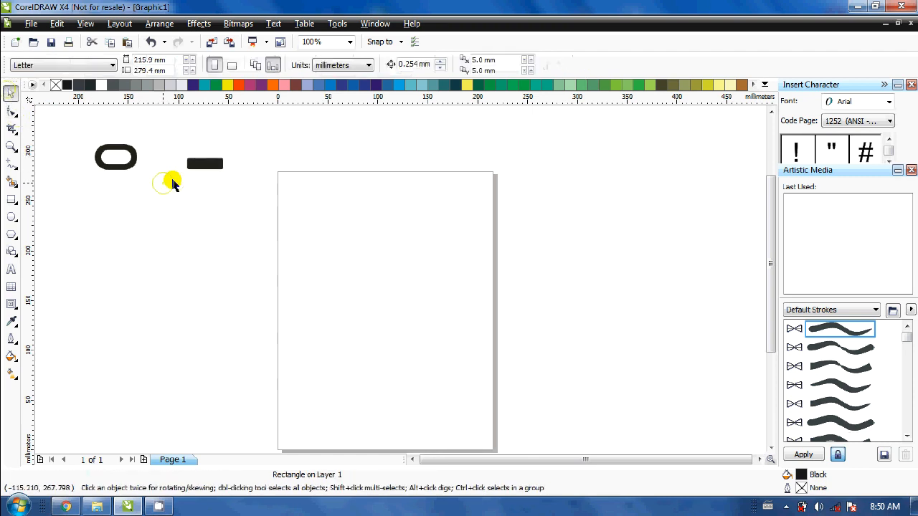
Flatten the black bar to about 7.8 mm high and move it to overlap the ring's right end
{"action": "left_click", "coordinate": [210, 163]}
{"action": "left_click_drag", "start_coordinate": [210, 164], "coordinate": [150, 161]}
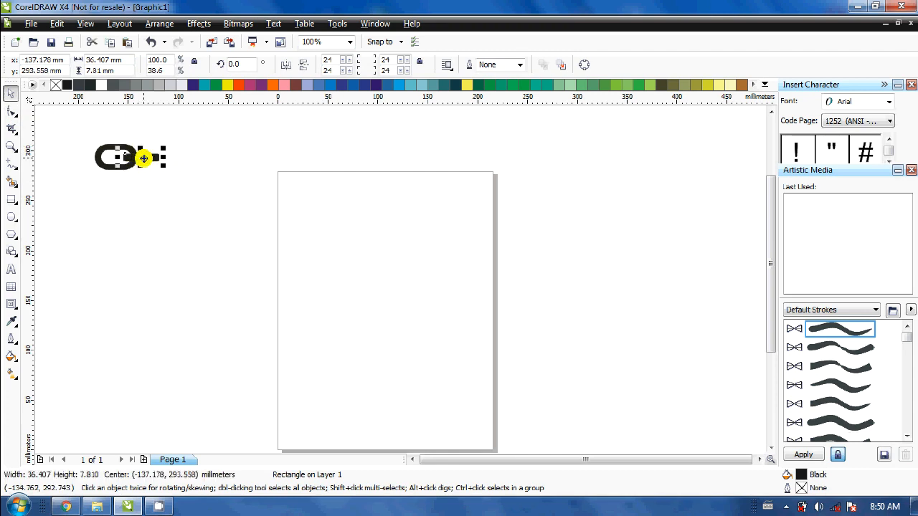
Increase the bar's corner roundness to 37 and deselect it
{"action": "left_click", "coordinate": [10, 111]}
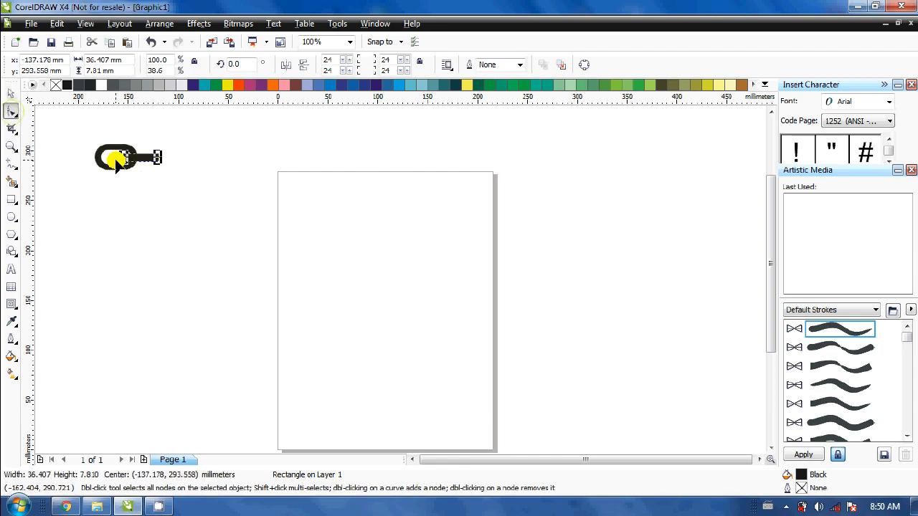
{"action": "left_click_drag", "start_coordinate": [120, 165], "coordinate": [134, 178]}
{"action": "left_click", "coordinate": [12, 94]}
{"action": "left_click", "coordinate": [67, 180]}
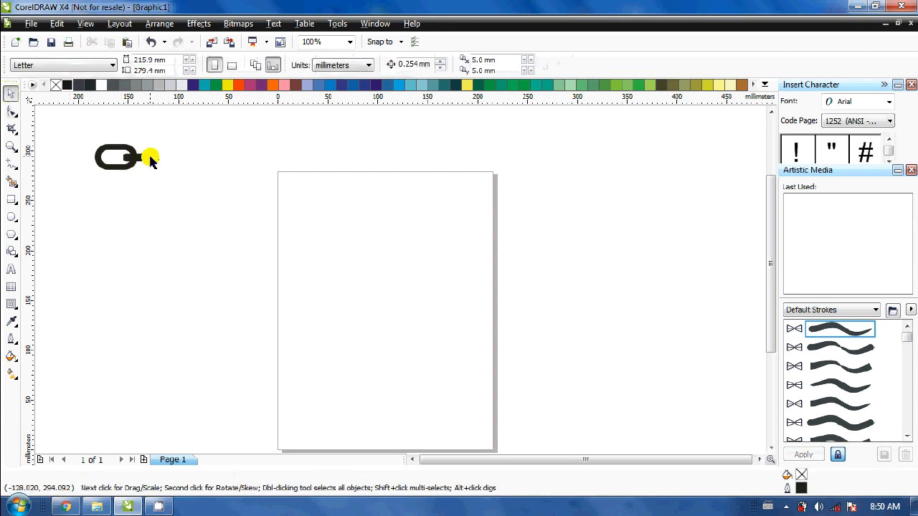
Convert the ring's thick outline to an object
{"action": "left_click", "coordinate": [110, 149]}
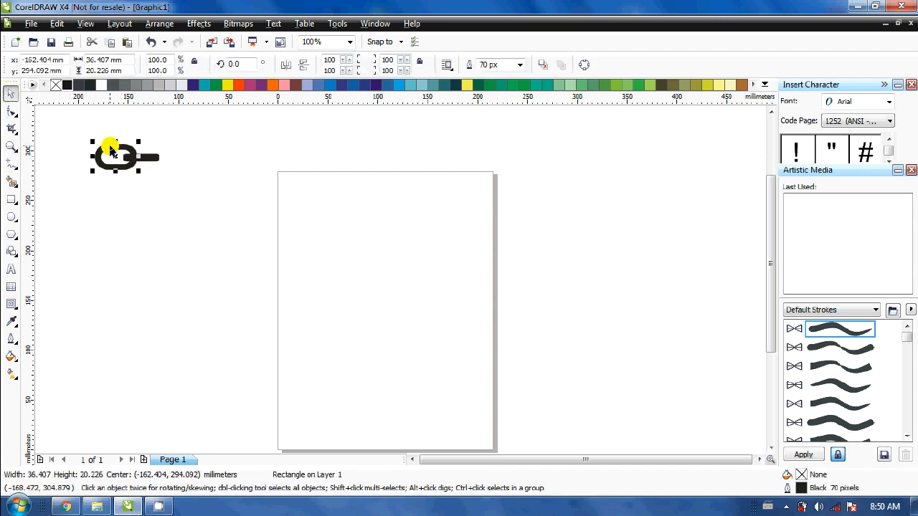
{"action": "left_click", "coordinate": [159, 26]}
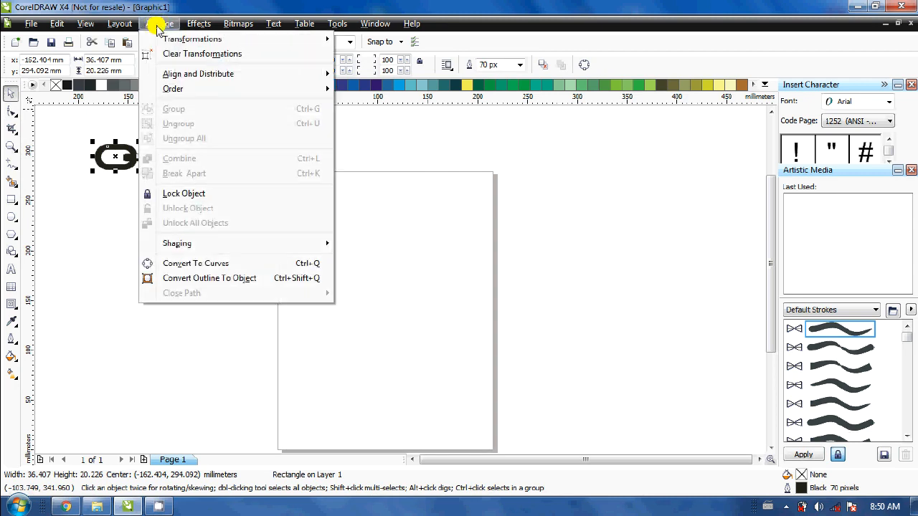
{"action": "left_click", "coordinate": [200, 279]}
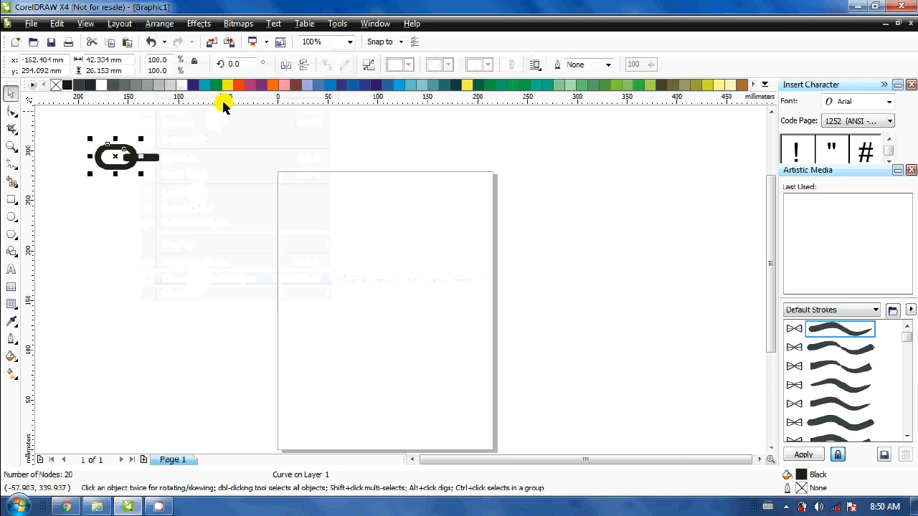
Fill both the ring and the overlapping bar with yellow
{"action": "left_click", "coordinate": [226, 85]}
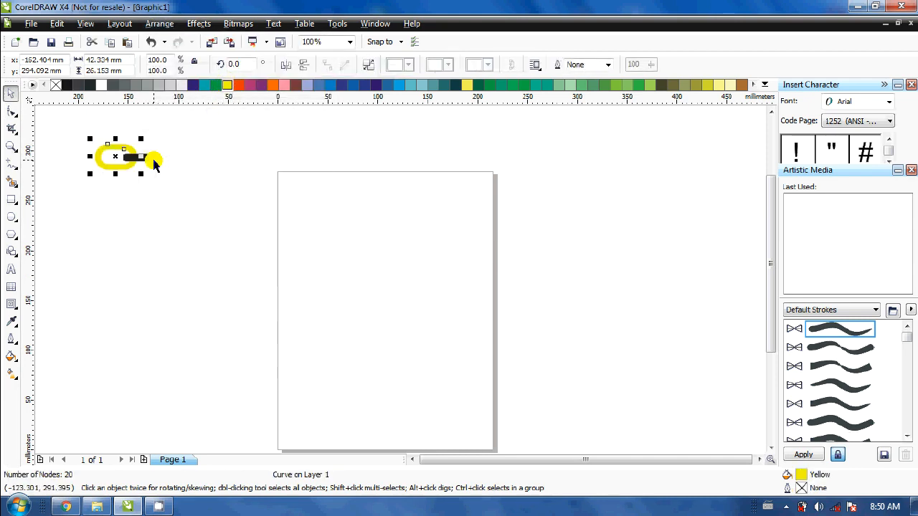
{"action": "left_click", "coordinate": [153, 159]}
{"action": "left_click", "coordinate": [226, 85]}
{"action": "left_click", "coordinate": [197, 139]}
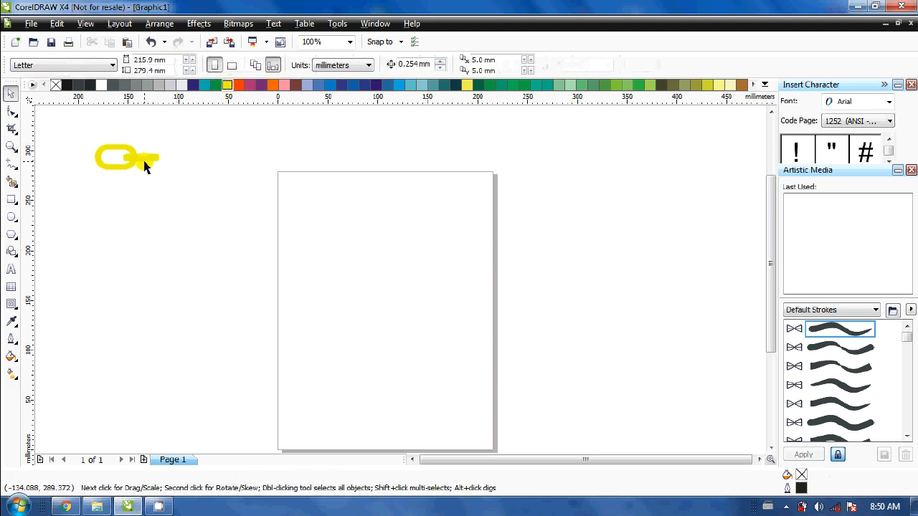
Fill the bar and the ring with black again
{"action": "left_click", "coordinate": [143, 157]}
{"action": "left_click", "coordinate": [66, 85]}
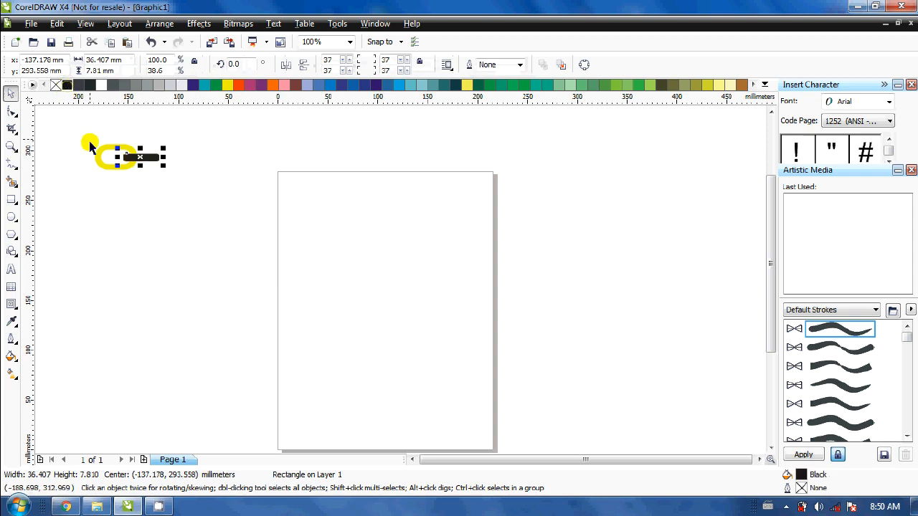
{"action": "left_click", "coordinate": [99, 155]}
{"action": "left_click", "coordinate": [67, 84]}
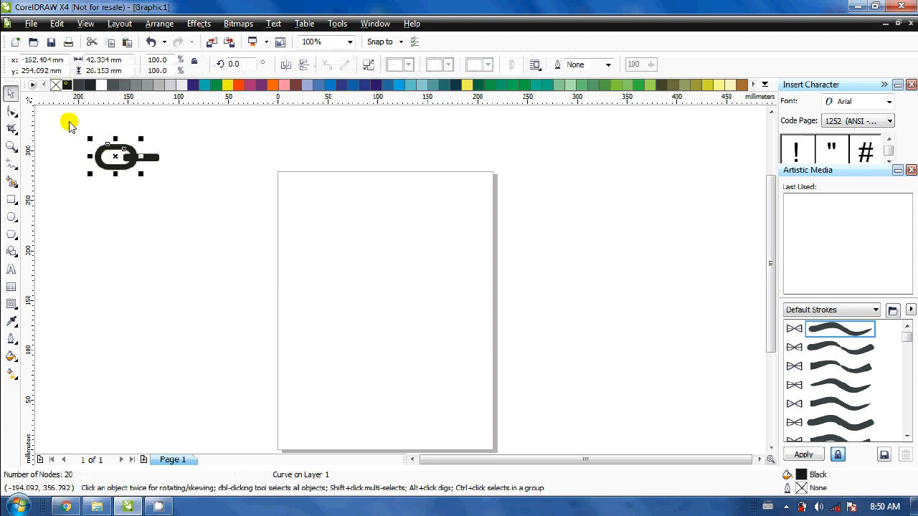
{"action": "left_click", "coordinate": [85, 206]}
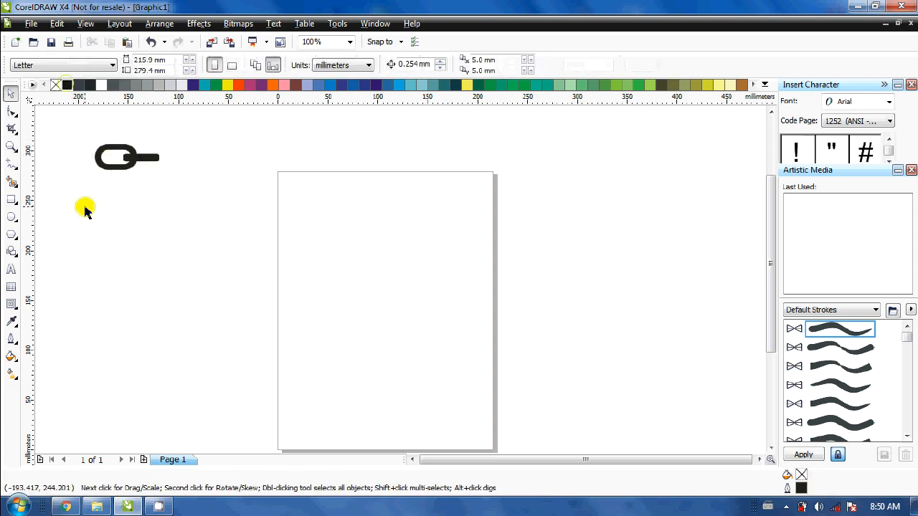
Draw an ellipse below the chain link and set its size to 190 by 190 mm to make a circle
{"action": "left_click", "coordinate": [11, 217]}
{"action": "mouse_move", "coordinate": [68, 253]}
{"action": "left_mouse_down"}
{"action": "mouse_move", "coordinate": [219, 381]}
{"action": "mouse_move", "coordinate": [262, 440]}
{"action": "left_mouse_up"}
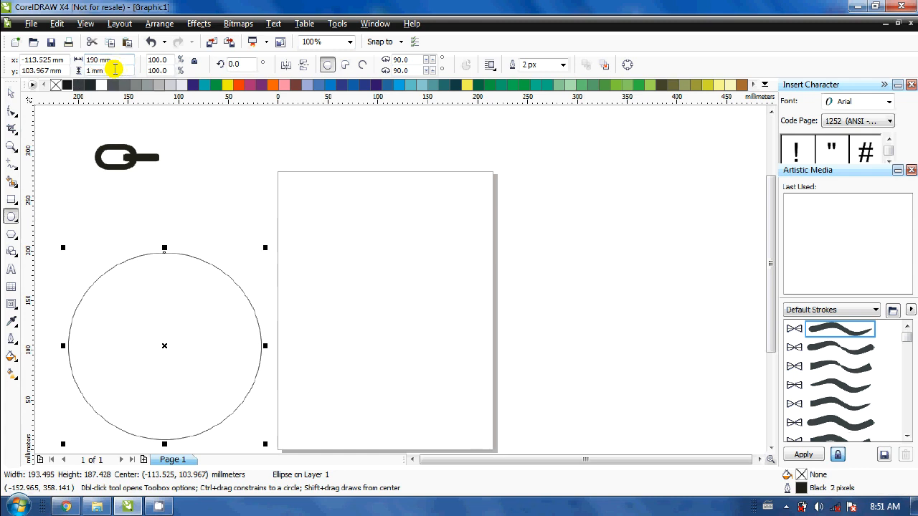
{"action": "key", "text": "Return"}
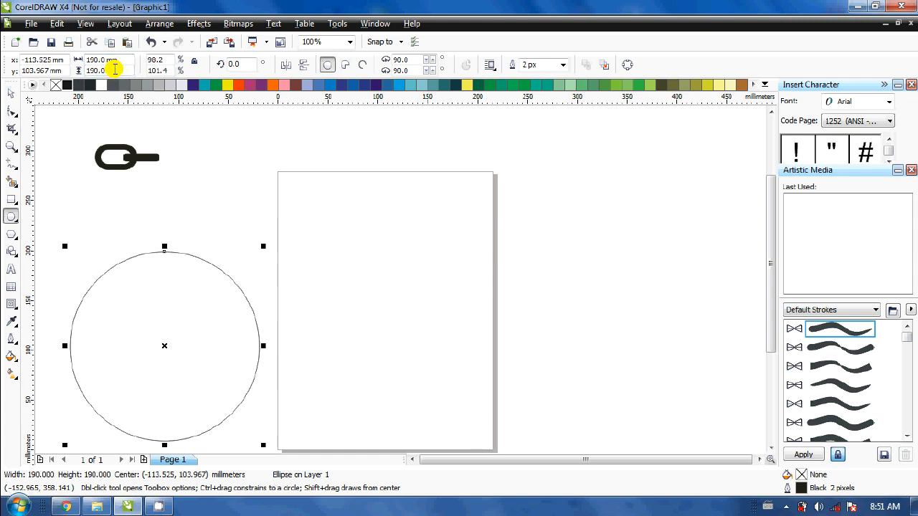
Scale the ring and bar down together to about 76% of their size
{"action": "left_click", "coordinate": [7, 95]}
{"action": "left_click_drag", "start_coordinate": [83, 134], "coordinate": [155, 168]}
{"action": "left_click", "coordinate": [154, 188]}
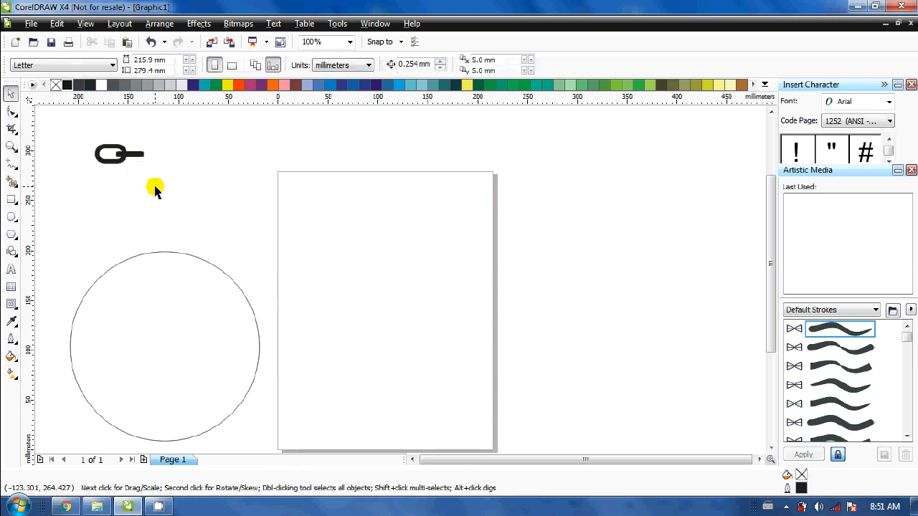
Make two copies of the ring, one above the circle and the other just beyond the page's right edge at about the same height
{"action": "left_click", "coordinate": [108, 160]}
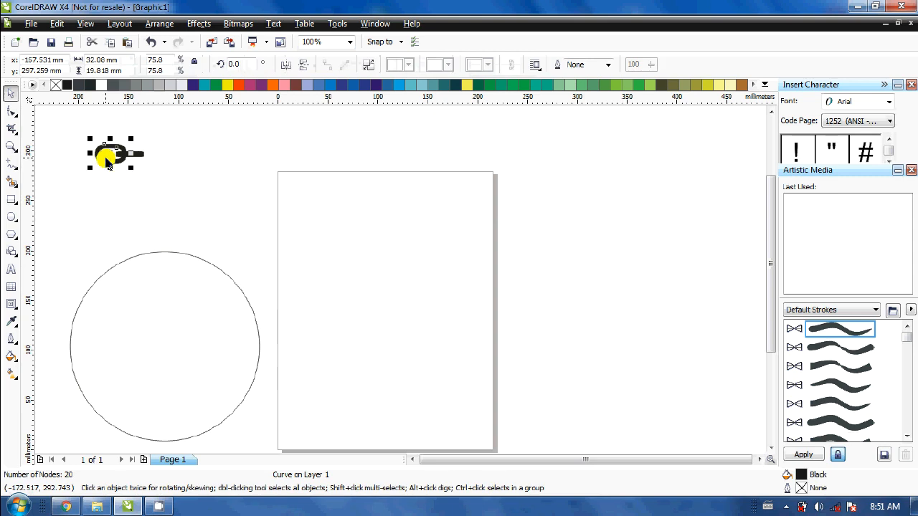
{"action": "left_click_drag", "start_coordinate": [106, 162], "coordinate": [214, 181]}
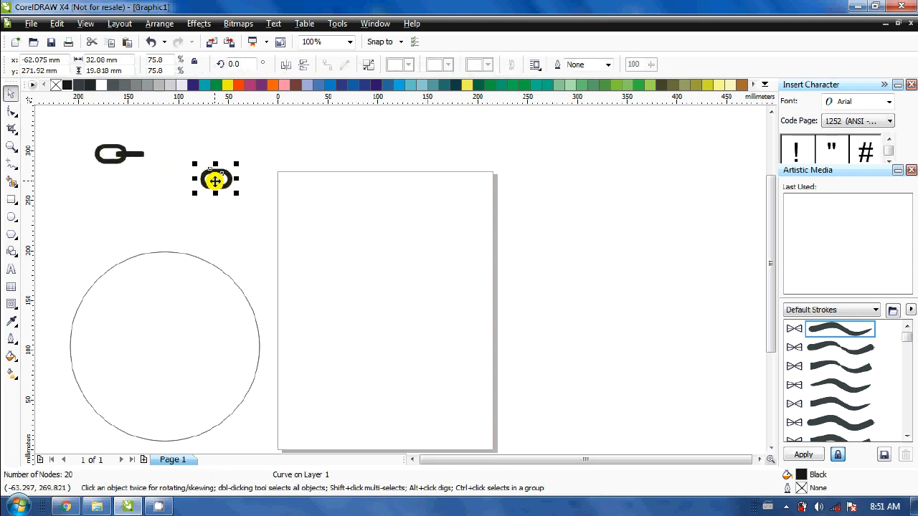
{"action": "key", "text": "ctrl+r"}
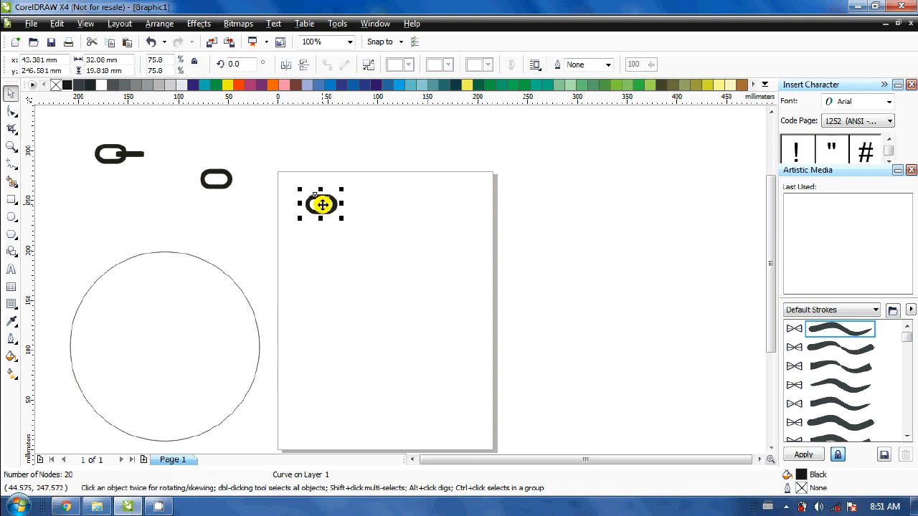
{"action": "left_click_drag", "start_coordinate": [322, 204], "coordinate": [514, 180]}
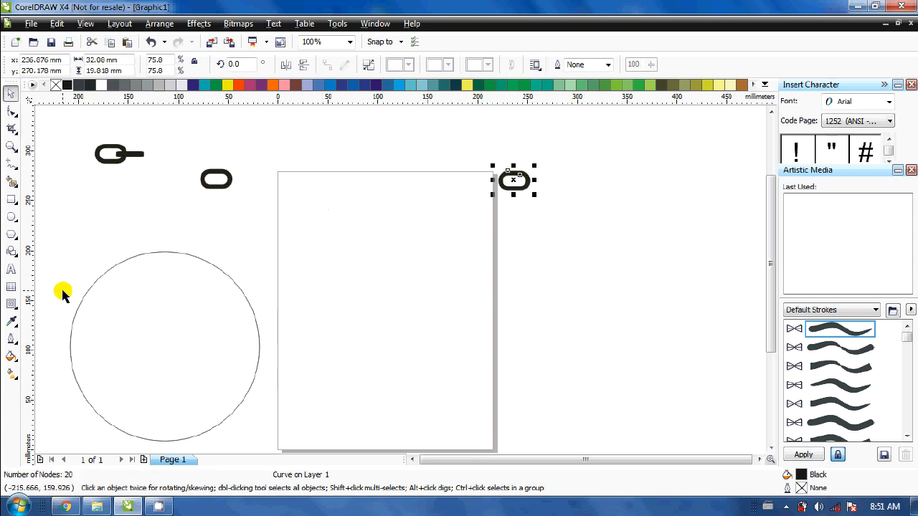
Blend the two ring copies into a straight chain with 15 steps
{"action": "left_click", "coordinate": [12, 304]}
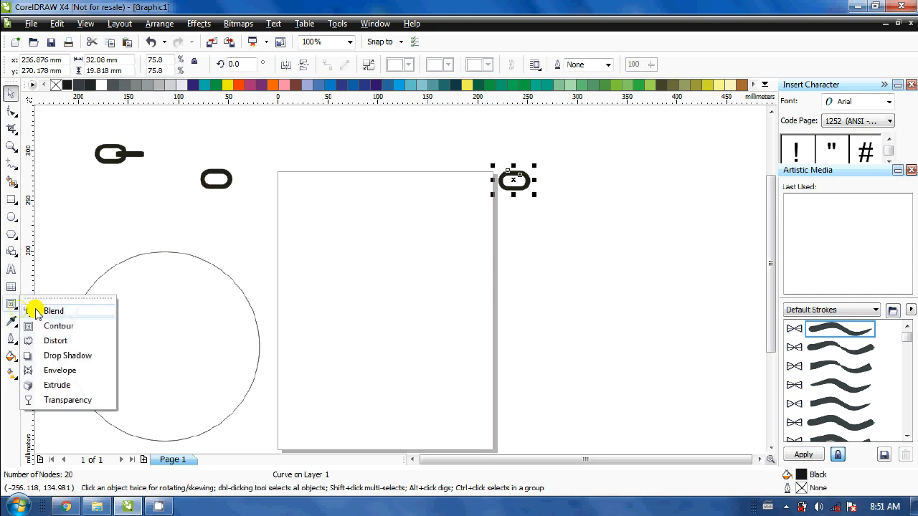
{"action": "left_click", "coordinate": [54, 312]}
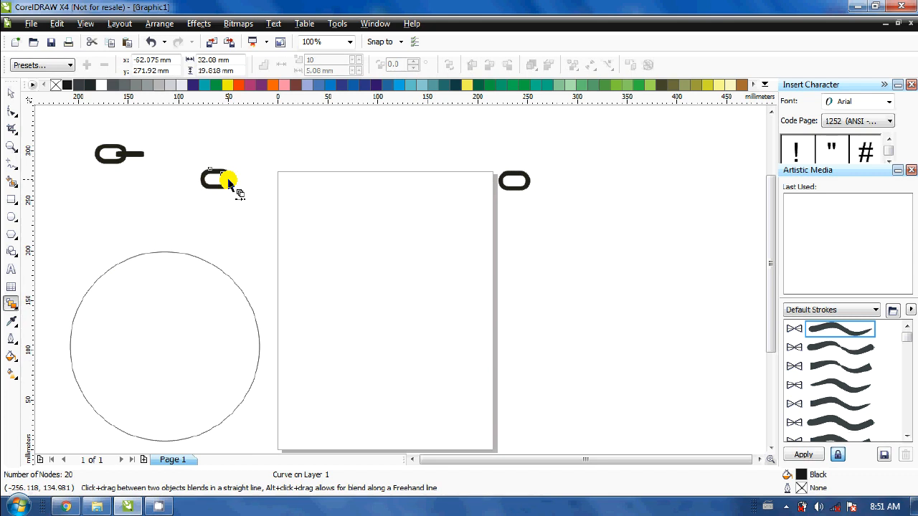
{"action": "left_click_drag", "start_coordinate": [227, 181], "coordinate": [505, 183]}
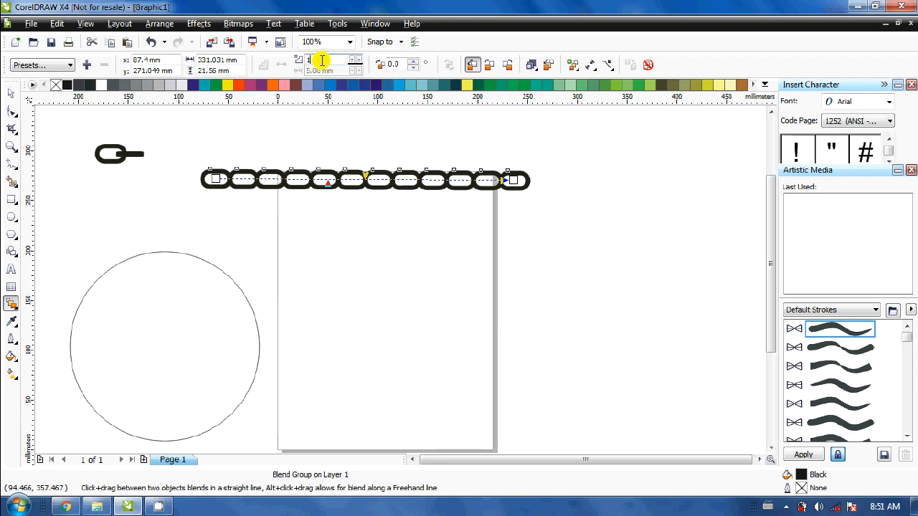
{"action": "key", "text": "Return"}
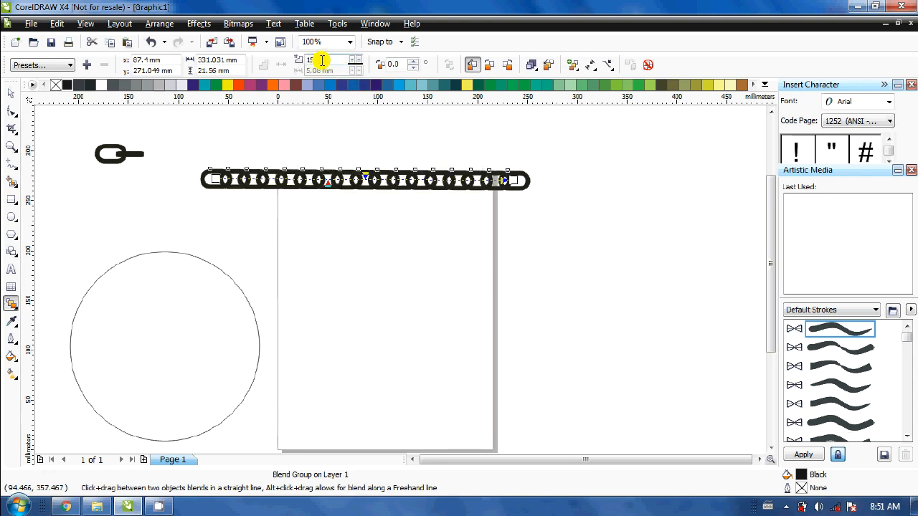
Assign the 190 mm circle as the new path of the ring blend
{"action": "left_click", "coordinate": [608, 65]}
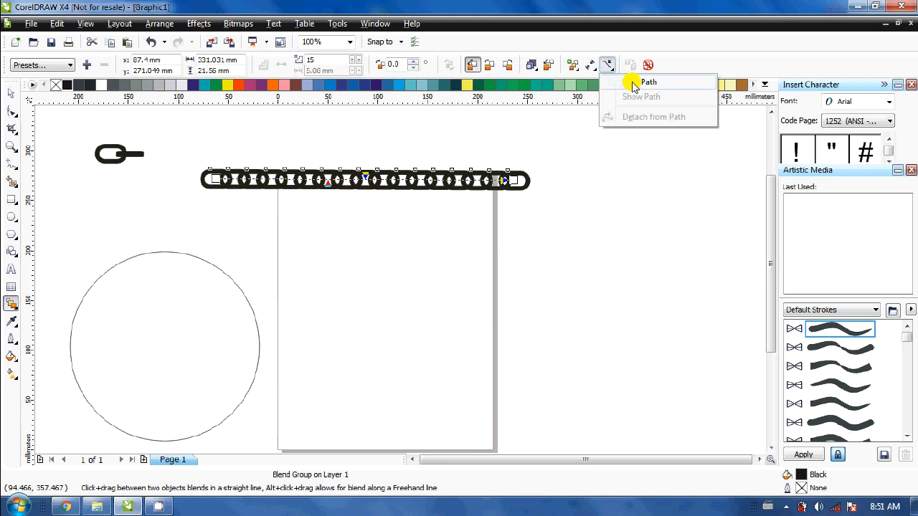
{"action": "left_click", "coordinate": [634, 83]}
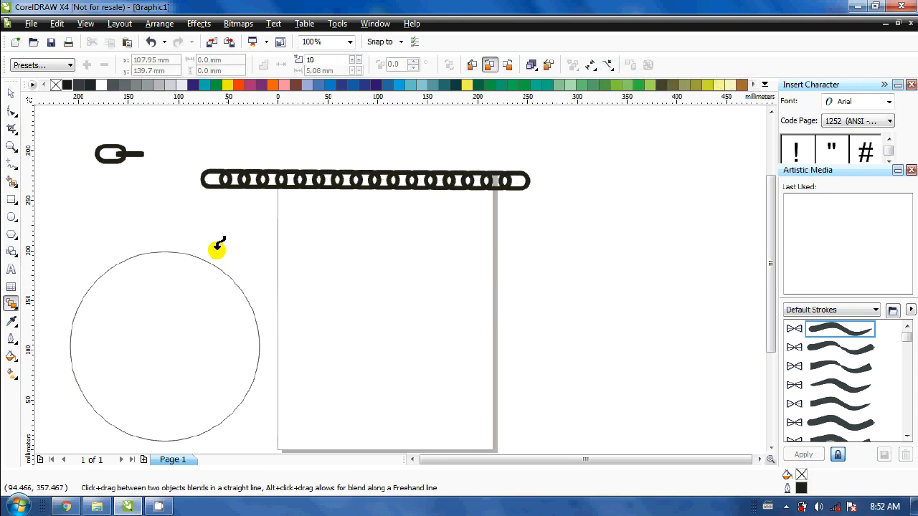
{"action": "left_click", "coordinate": [166, 249]}
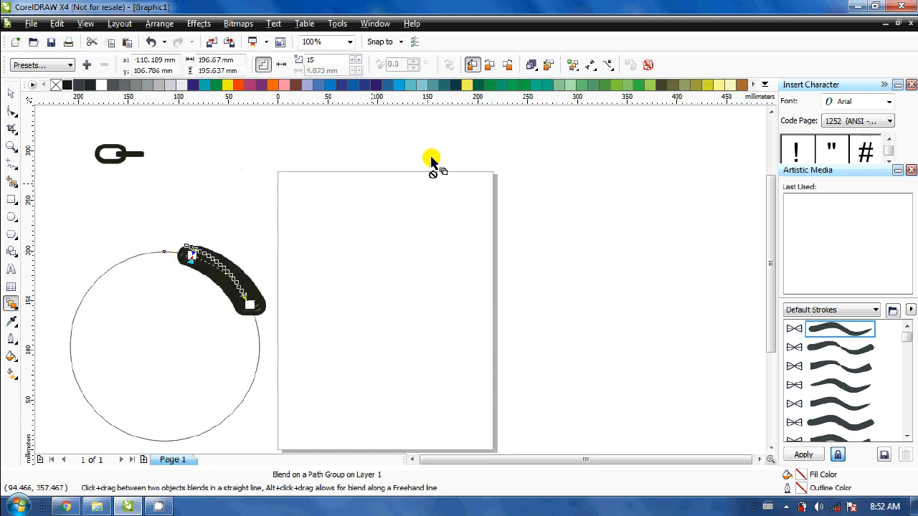
Spread the blend along the full path and rotate all objects to follow the circle
{"action": "left_click", "coordinate": [575, 68]}
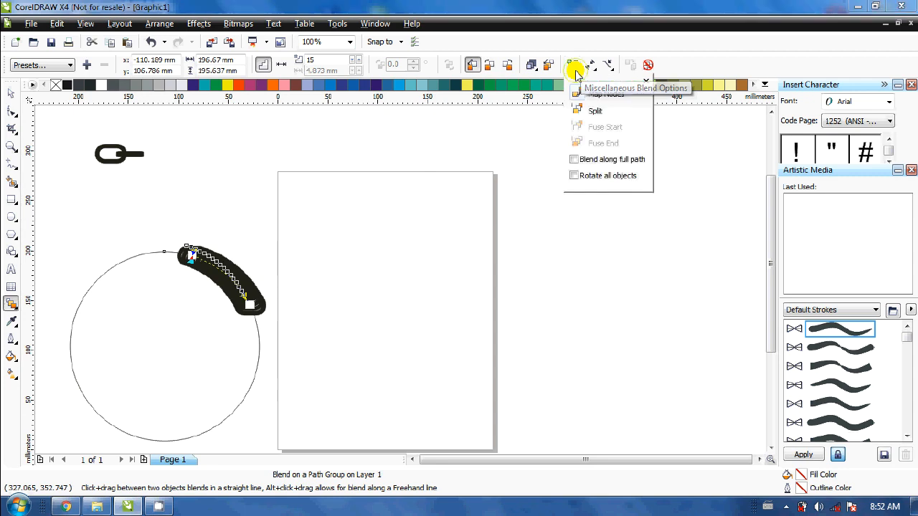
{"action": "left_click", "coordinate": [573, 161]}
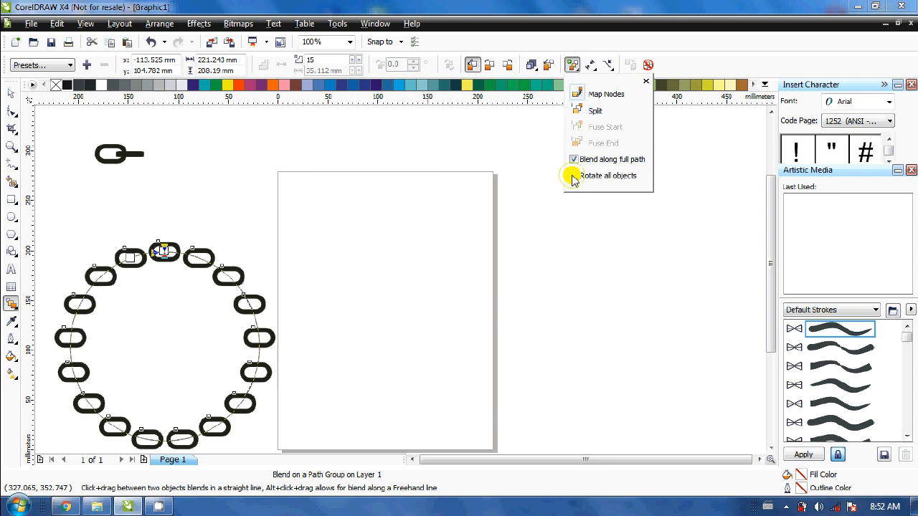
{"action": "left_click", "coordinate": [573, 176]}
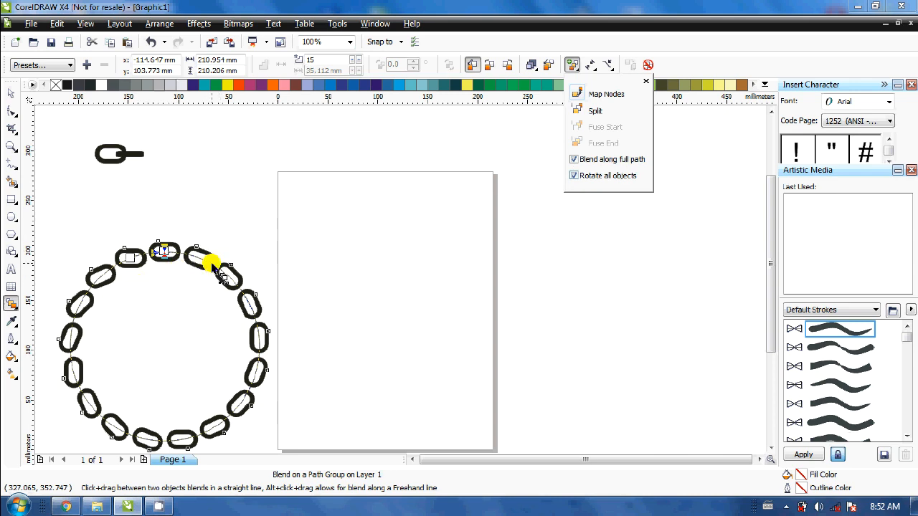
Set the number of blend steps on the circle to 16
{"action": "left_click", "coordinate": [314, 64]}
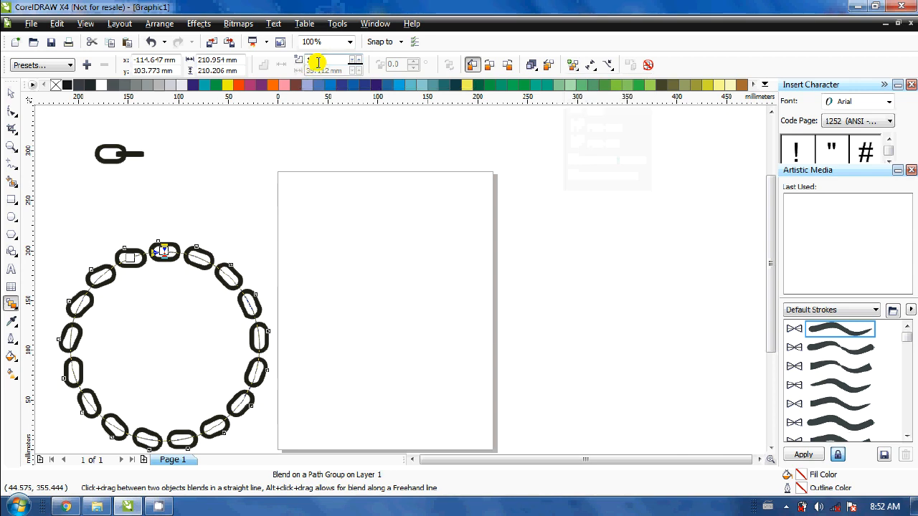
{"action": "key", "text": "Up"}
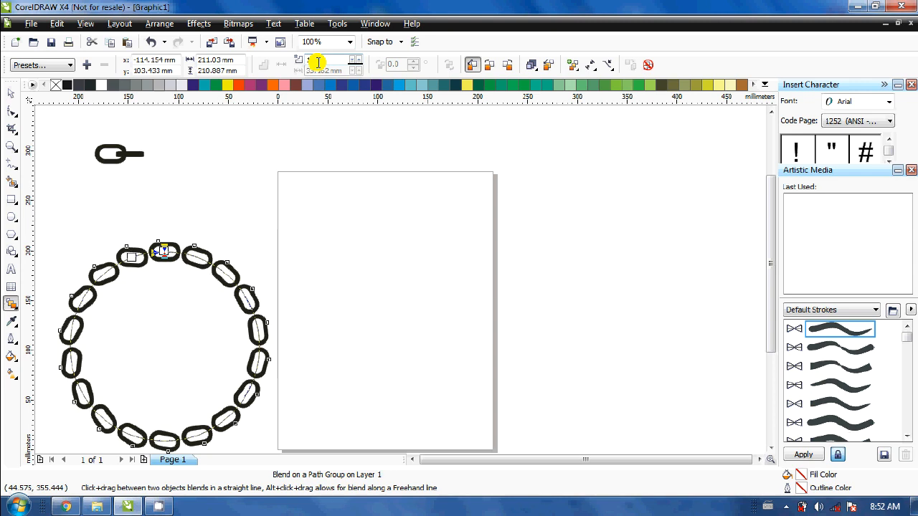
{"action": "left_click", "coordinate": [157, 24]}
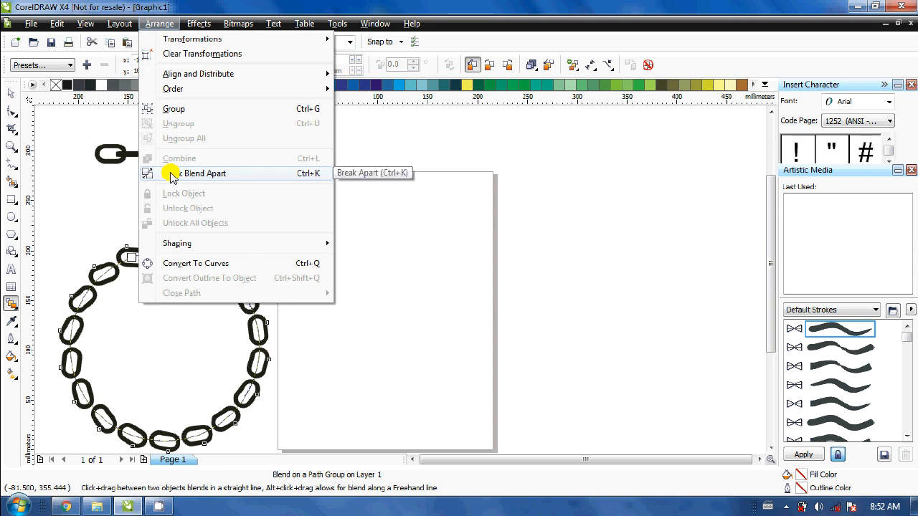
{"action": "left_click", "coordinate": [83, 224]}
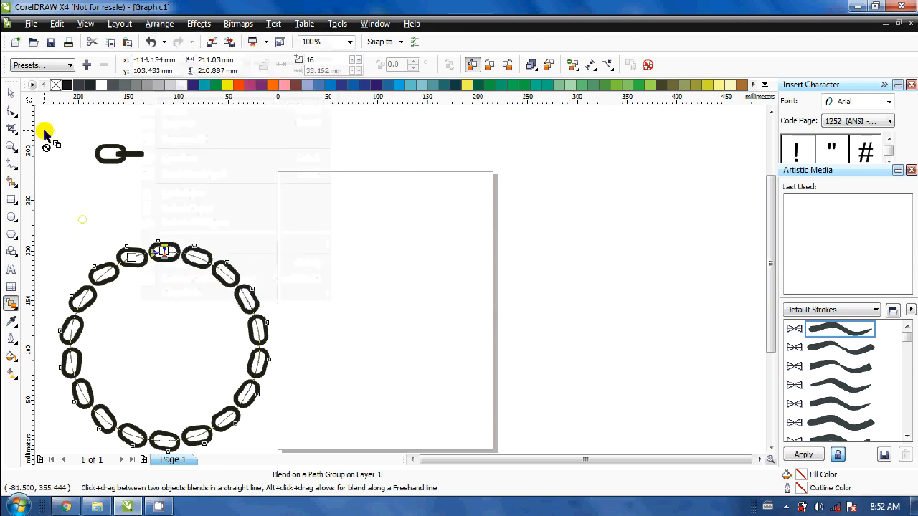
Examine the links around the top of the circle to tell the blend's two control rings from the blend group
{"action": "left_click", "coordinate": [14, 97]}
{"action": "left_click", "coordinate": [96, 242]}
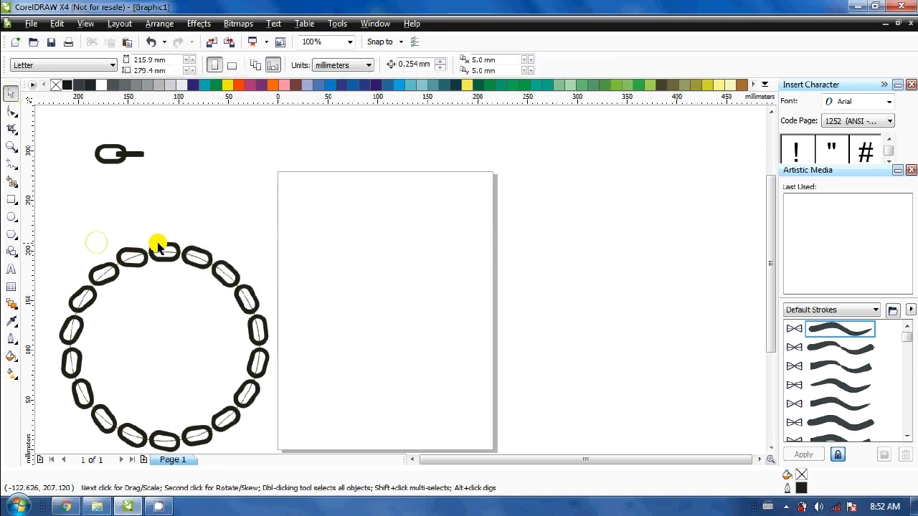
{"action": "left_click", "coordinate": [158, 246]}
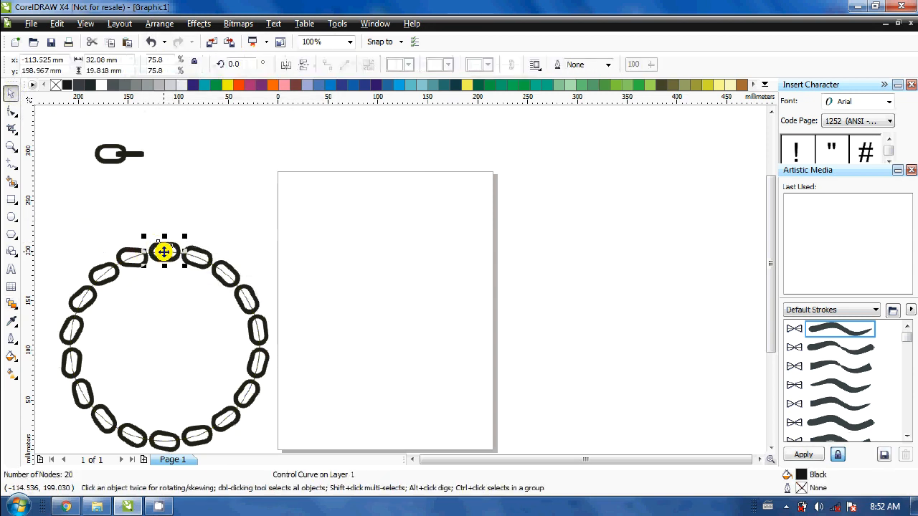
{"action": "left_click", "coordinate": [195, 235]}
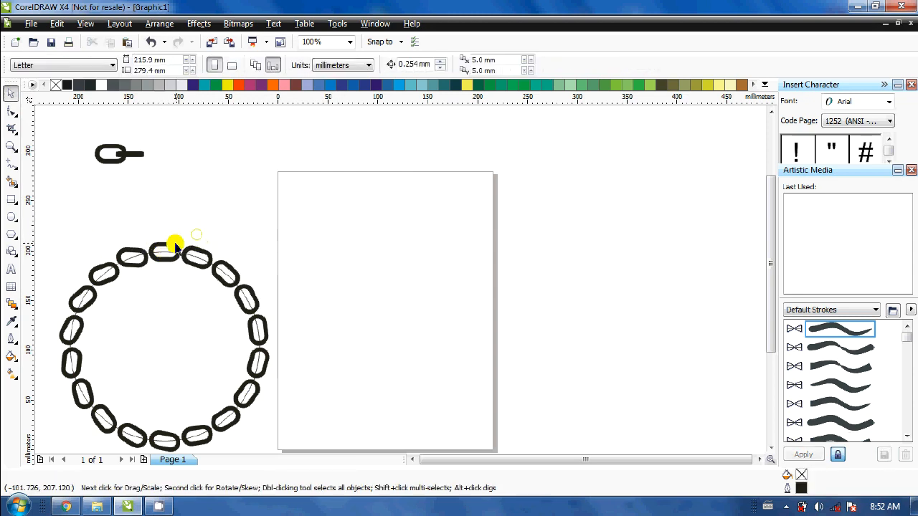
{"action": "left_click", "coordinate": [178, 246]}
{"action": "left_click", "coordinate": [192, 247]}
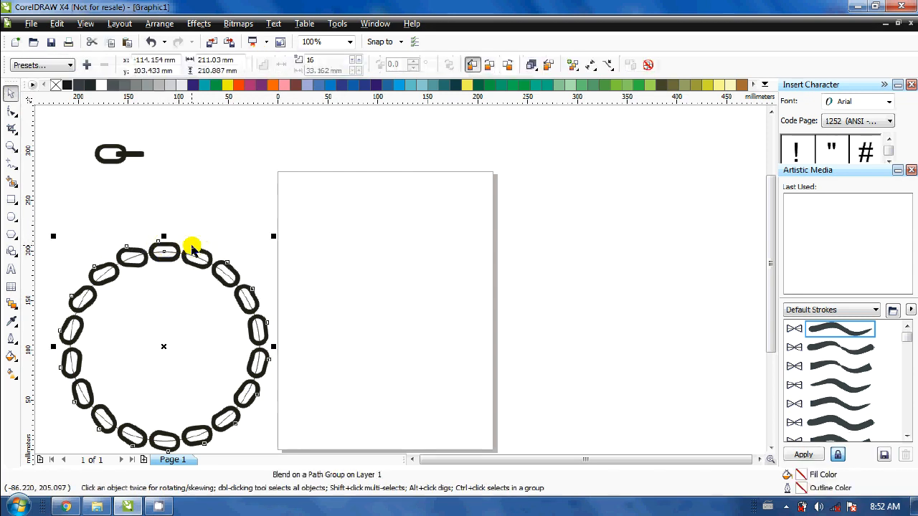
{"action": "left_click", "coordinate": [199, 192]}
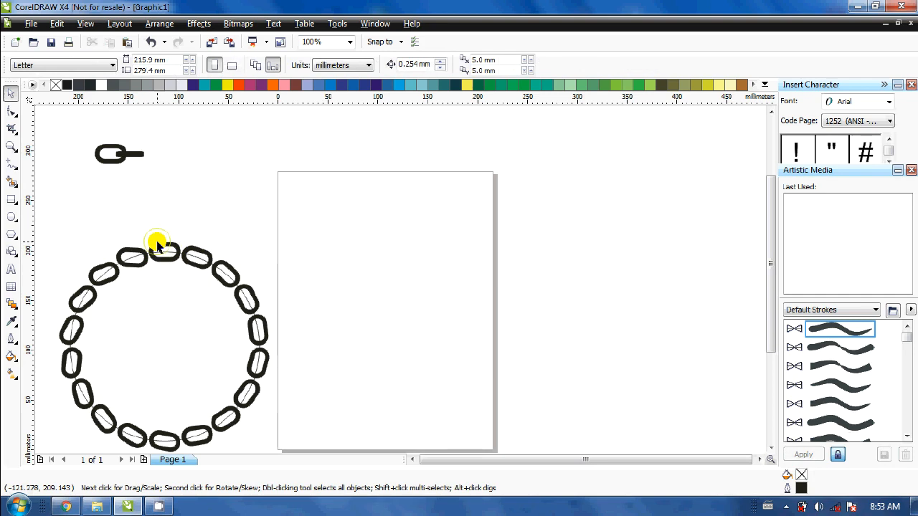
{"action": "left_click", "coordinate": [159, 247]}
{"action": "left_click", "coordinate": [190, 250]}
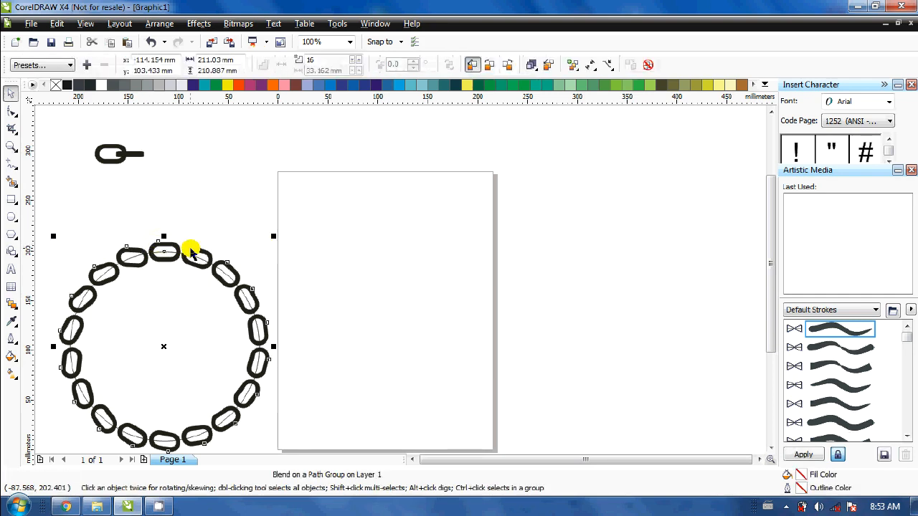
{"action": "left_click", "coordinate": [189, 217]}
{"action": "left_click", "coordinate": [164, 237]}
{"action": "left_click", "coordinate": [133, 252]}
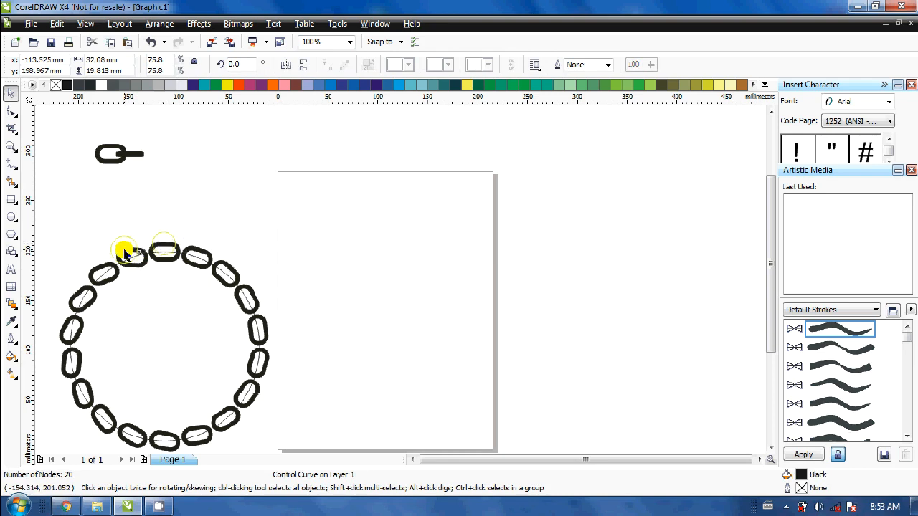
{"action": "left_click", "coordinate": [166, 246]}
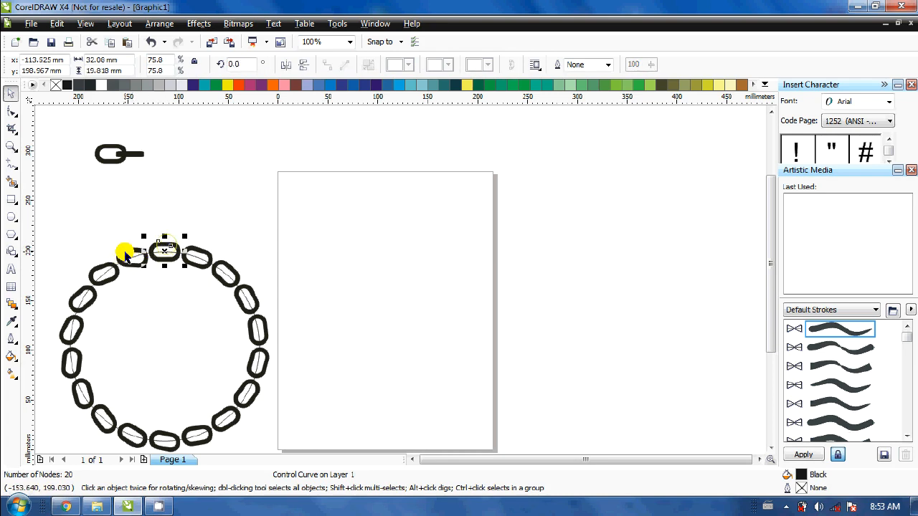
{"action": "left_click", "coordinate": [125, 252]}
{"action": "left_click", "coordinate": [177, 247]}
{"action": "left_click", "coordinate": [154, 241]}
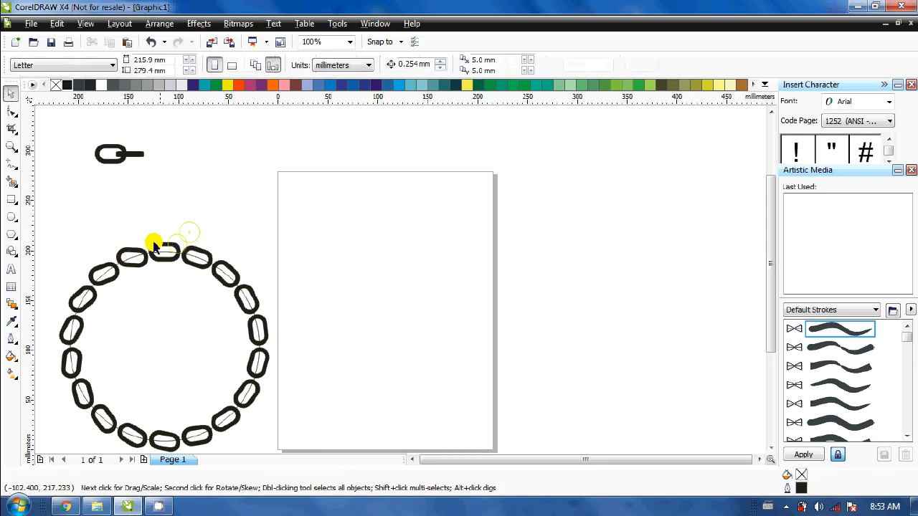
{"action": "left_click", "coordinate": [132, 256]}
{"action": "left_click", "coordinate": [130, 256]}
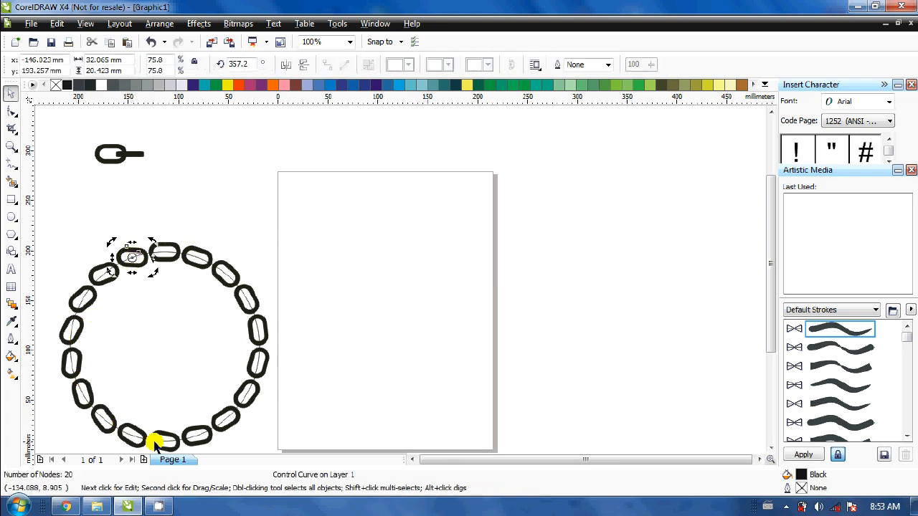
{"action": "left_click", "coordinate": [65, 372]}
{"action": "left_click", "coordinate": [114, 299]}
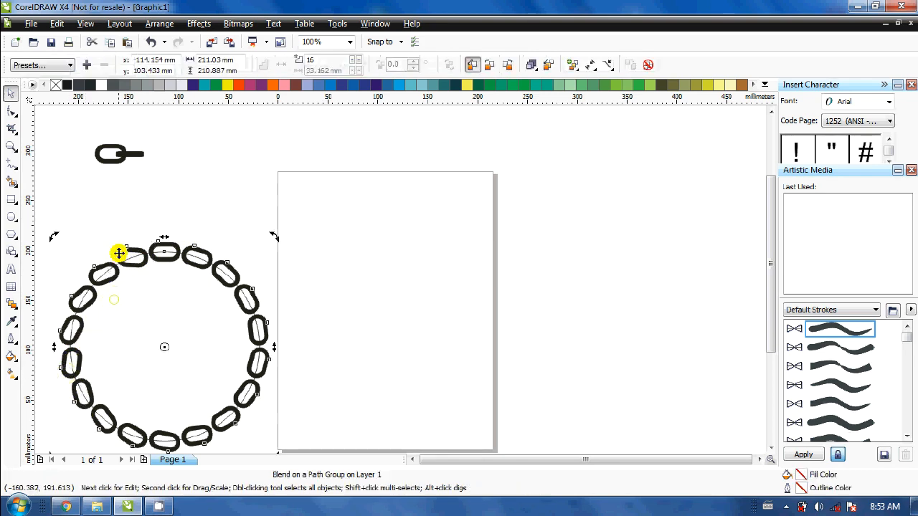
Rotate the control link just left of the topmost link counterclockwise to about 15.8 degrees so it follows the circle
{"action": "left_click", "coordinate": [119, 254]}
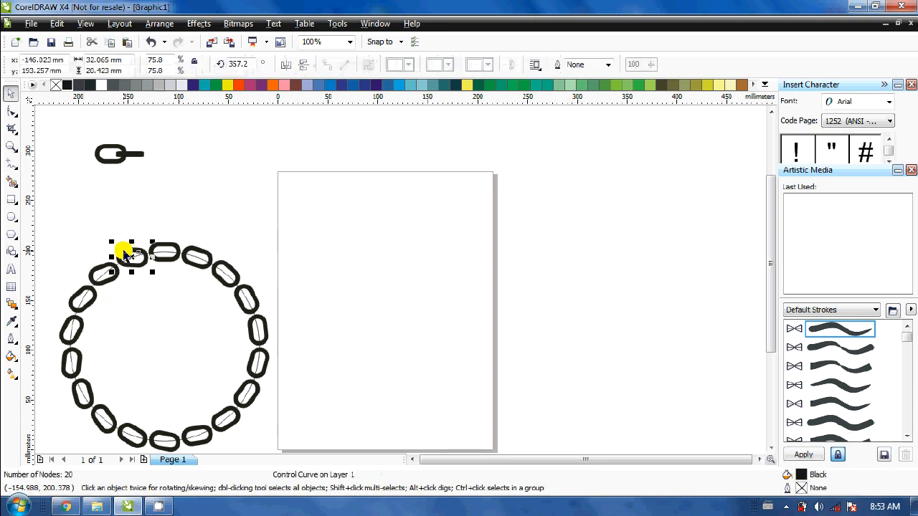
{"action": "left_click", "coordinate": [132, 257]}
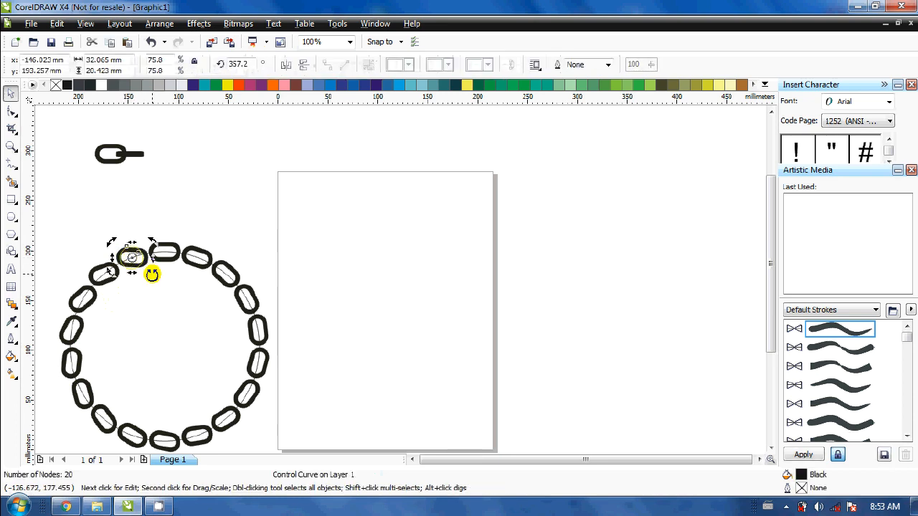
{"action": "left_click_drag", "start_coordinate": [153, 268], "coordinate": [155, 268]}
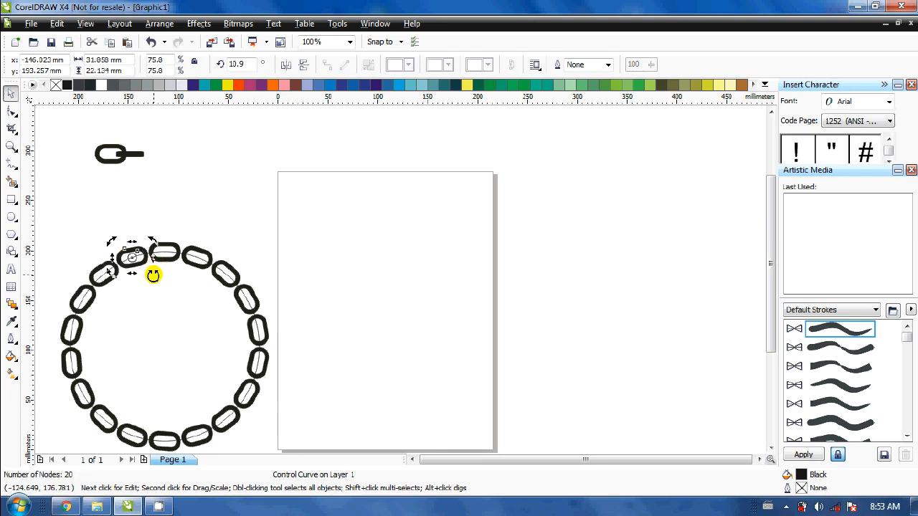
{"action": "left_click_drag", "start_coordinate": [152, 274], "coordinate": [154, 271]}
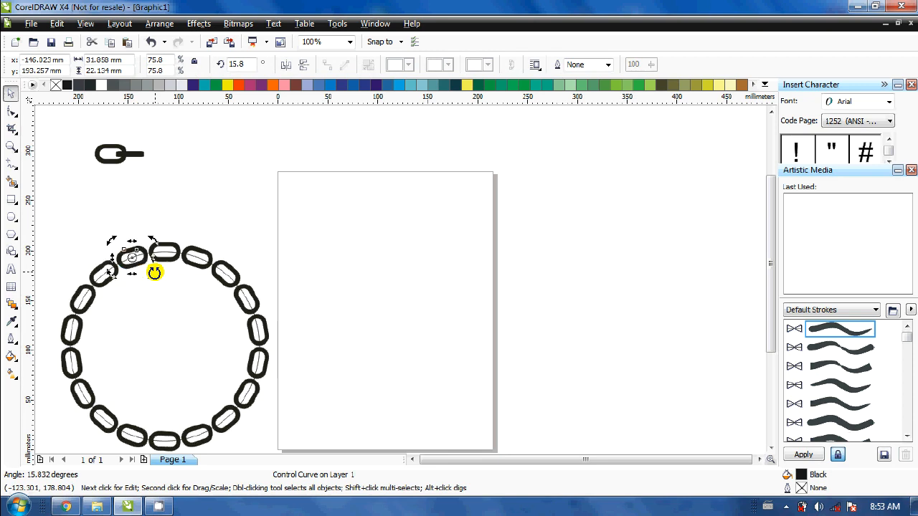
{"action": "left_click", "coordinate": [151, 314]}
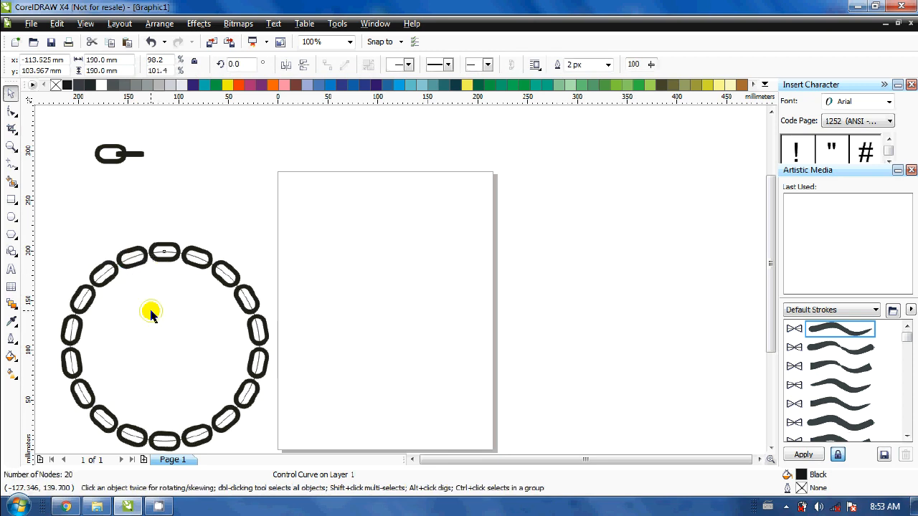
{"action": "left_click", "coordinate": [168, 245]}
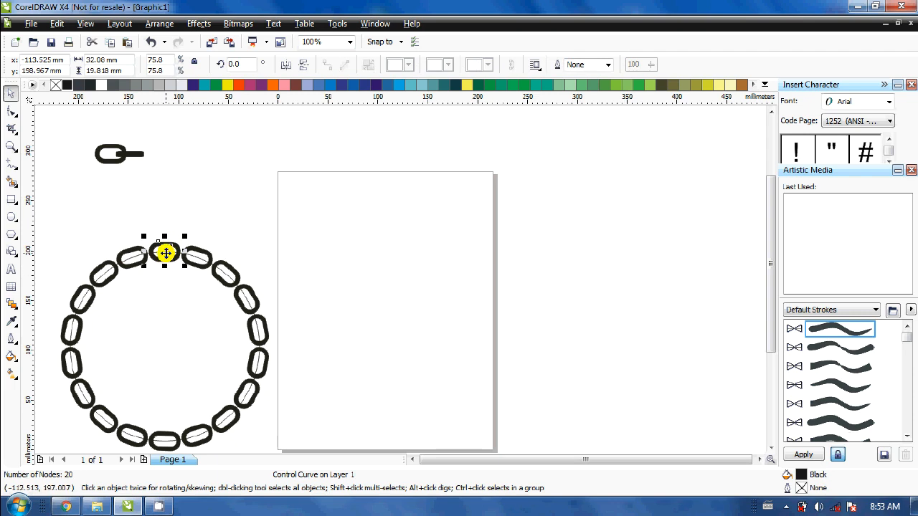
Break apart the ring-link blend so the links separate from their circular path
{"action": "left_click", "coordinate": [150, 303]}
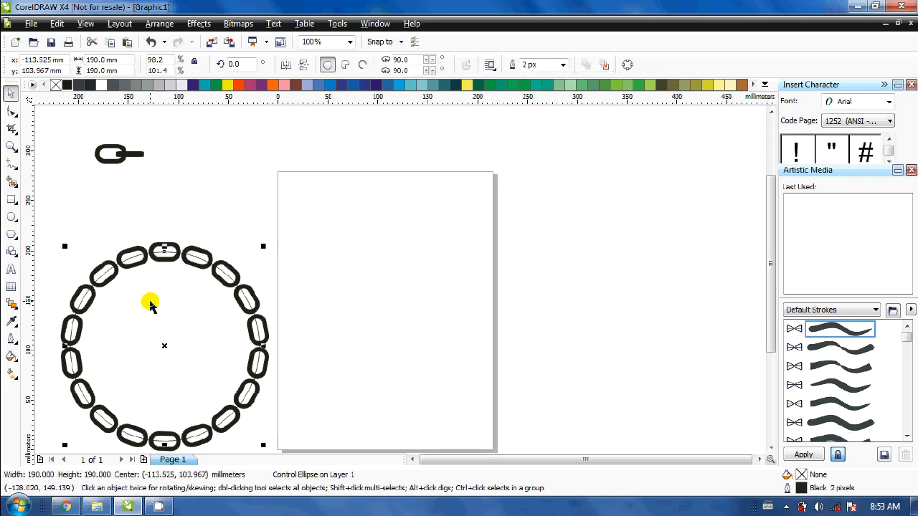
{"action": "left_click", "coordinate": [92, 283]}
{"action": "left_click", "coordinate": [12, 304]}
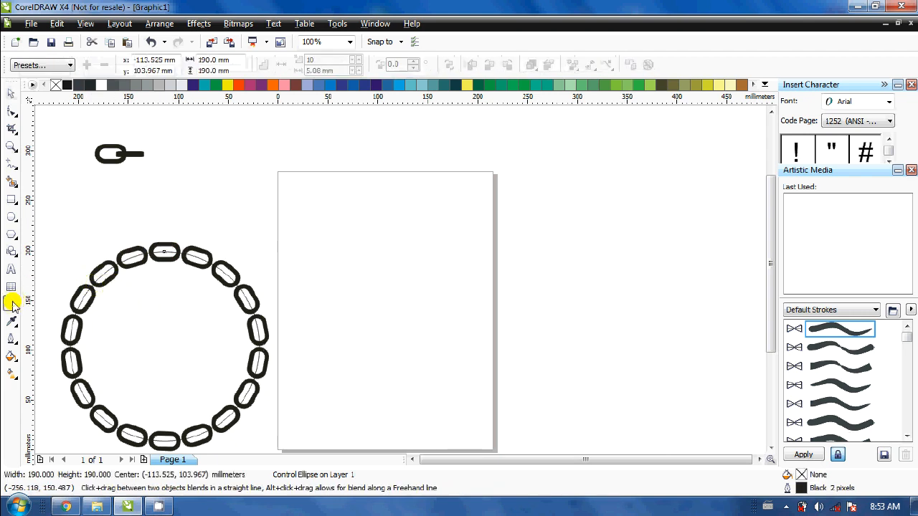
{"action": "left_click", "coordinate": [94, 290]}
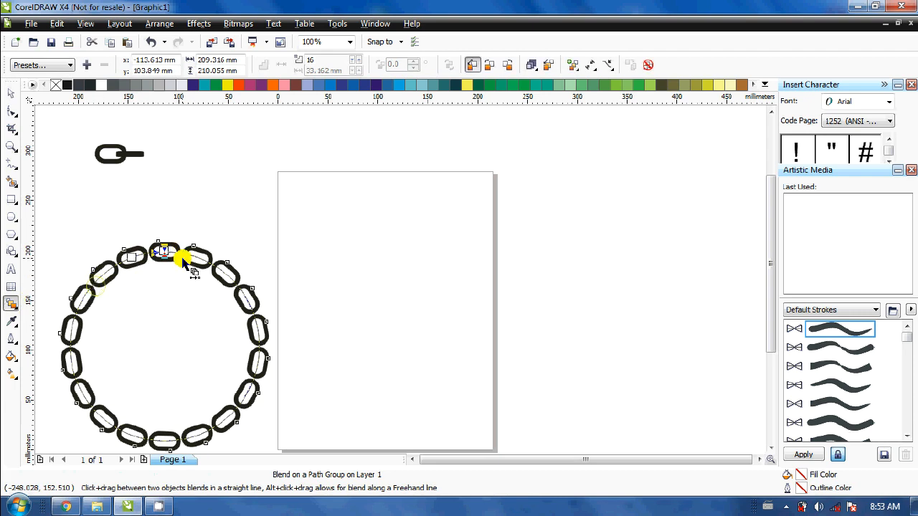
{"action": "left_click", "coordinate": [154, 24]}
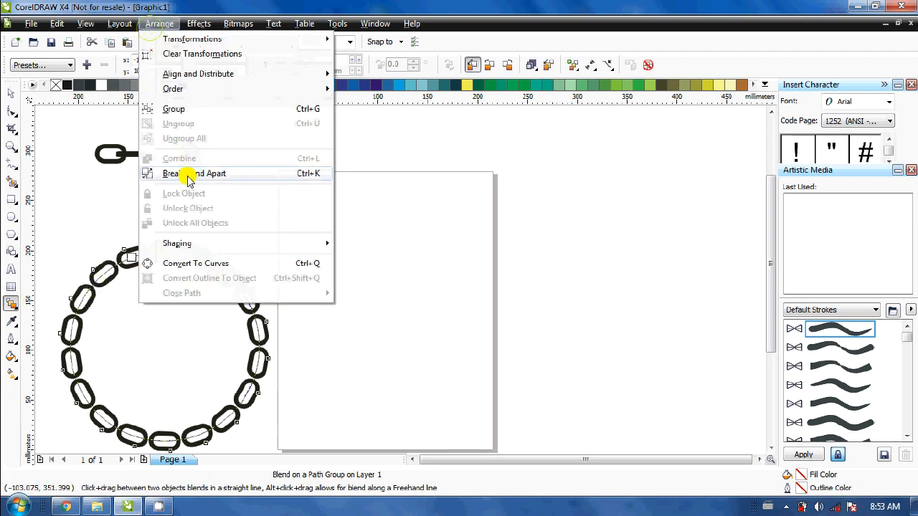
{"action": "left_click", "coordinate": [188, 176]}
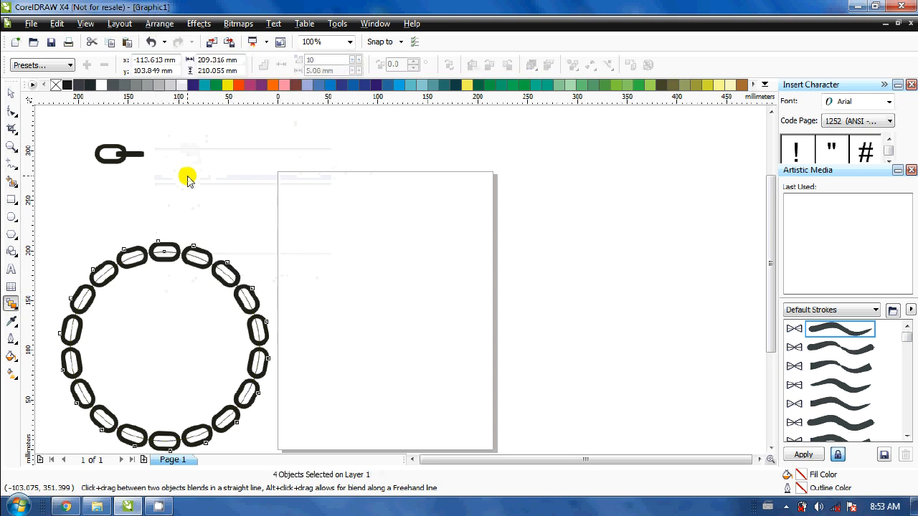
{"action": "left_click", "coordinate": [10, 93]}
{"action": "left_click", "coordinate": [56, 167]}
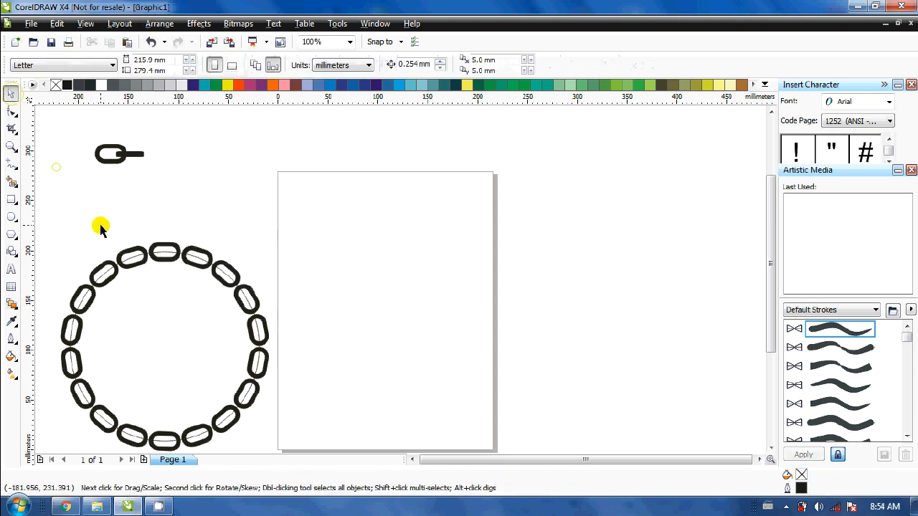
Move the 190 mm circle out of the ring chain to the blank area right of the page
{"action": "left_click", "coordinate": [104, 273]}
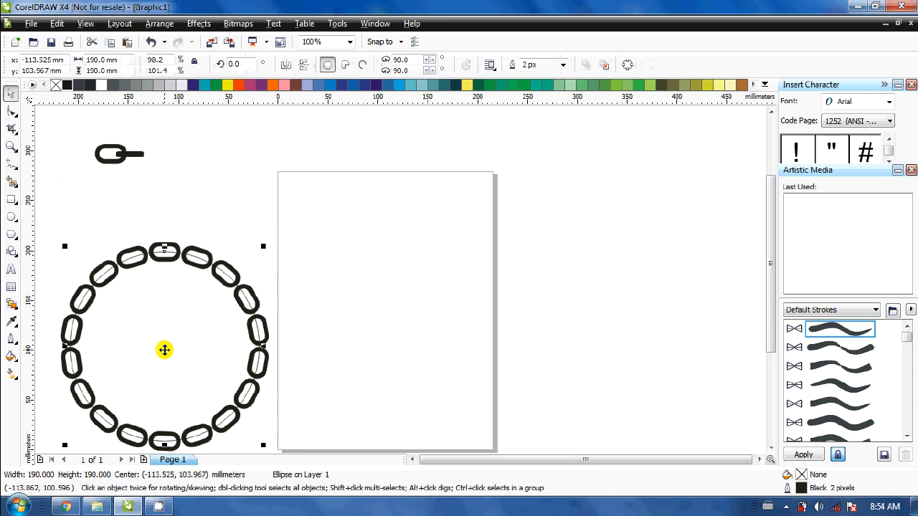
{"action": "left_click_drag", "start_coordinate": [165, 349], "coordinate": [588, 334]}
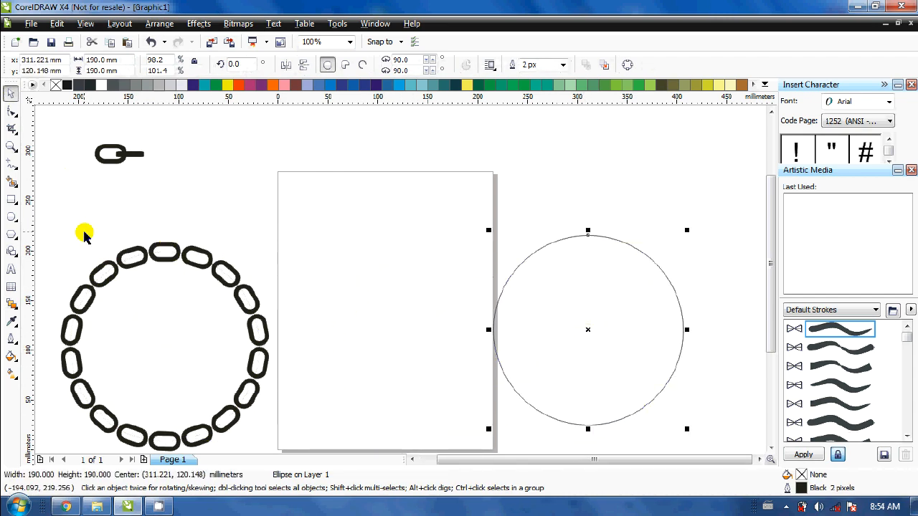
{"action": "left_click", "coordinate": [237, 271]}
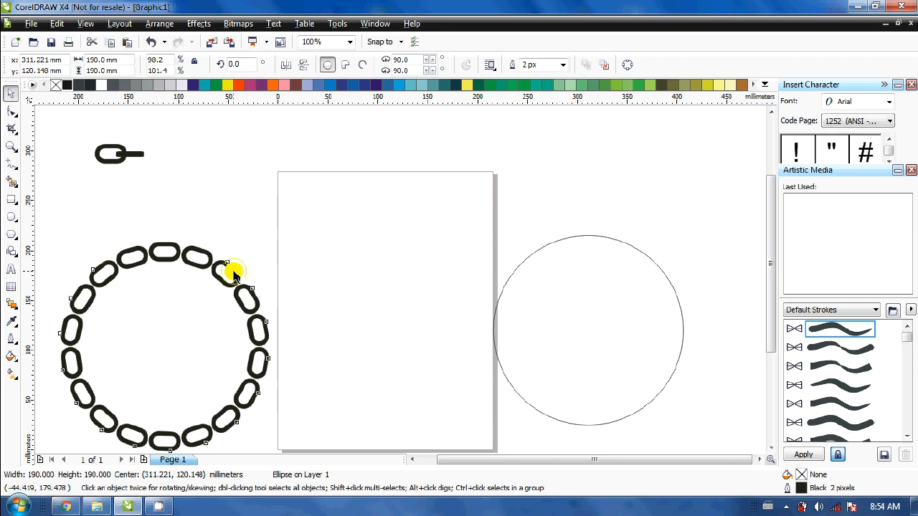
{"action": "left_click", "coordinate": [294, 222]}
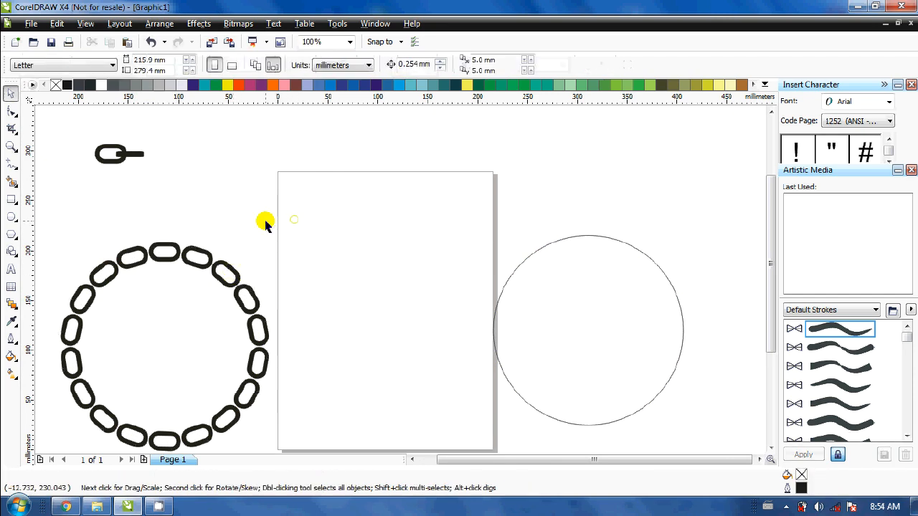
Group all the ring links of the chain and center the group on the page
{"action": "left_click", "coordinate": [193, 253]}
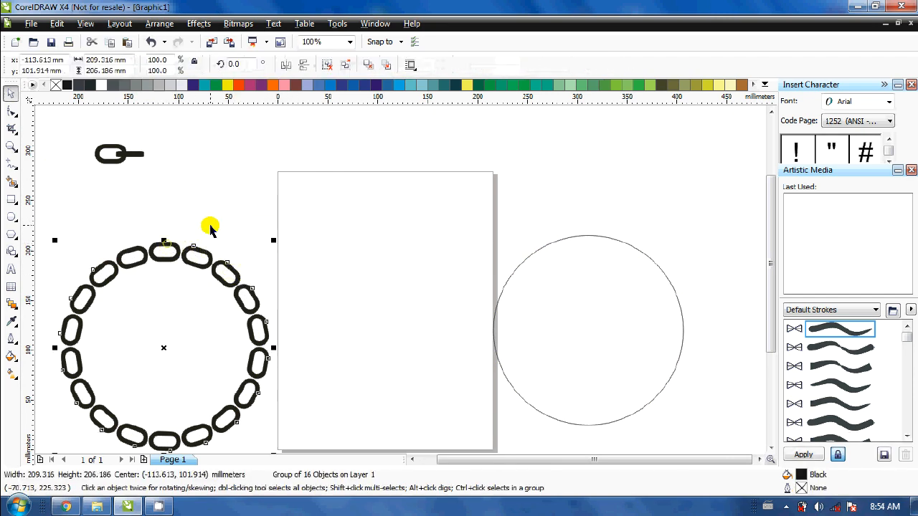
{"action": "left_click", "coordinate": [197, 227]}
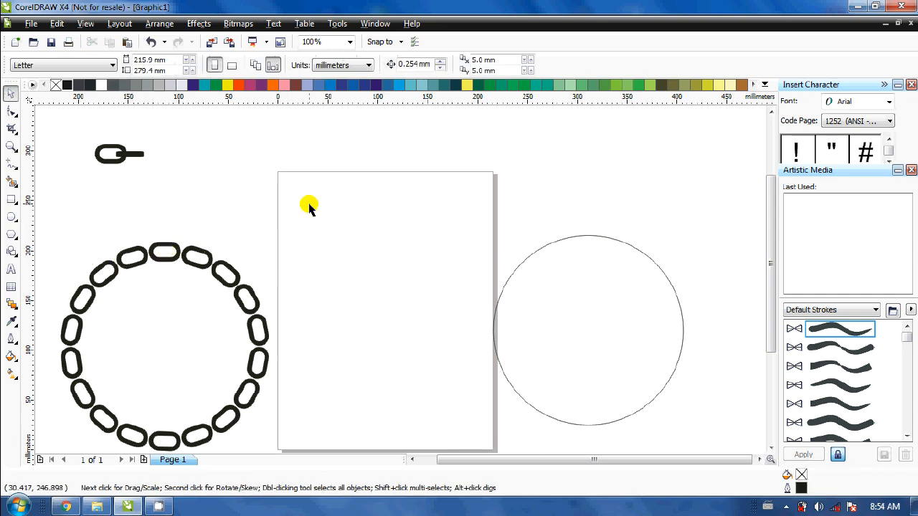
{"action": "left_click_drag", "start_coordinate": [308, 205], "coordinate": [45, 414]}
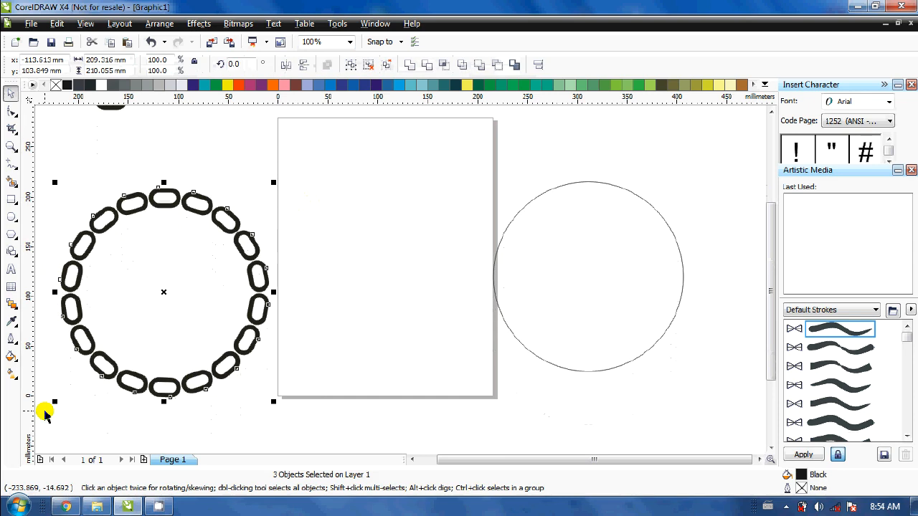
{"action": "key", "text": "ctrl+g"}
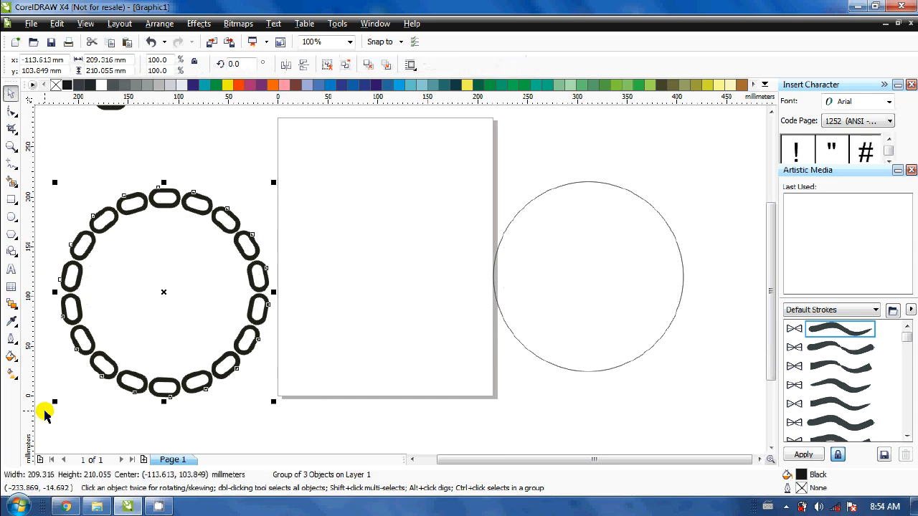
{"action": "key", "text": "p"}
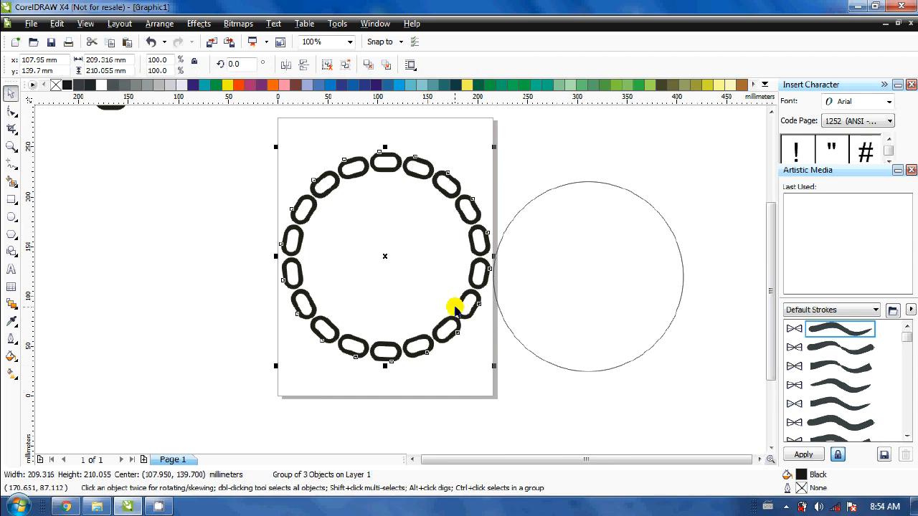
Move the empty circle farther from the page, to a center of about X 358 mm, Y 157 mm
{"action": "left_click", "coordinate": [772, 112]}
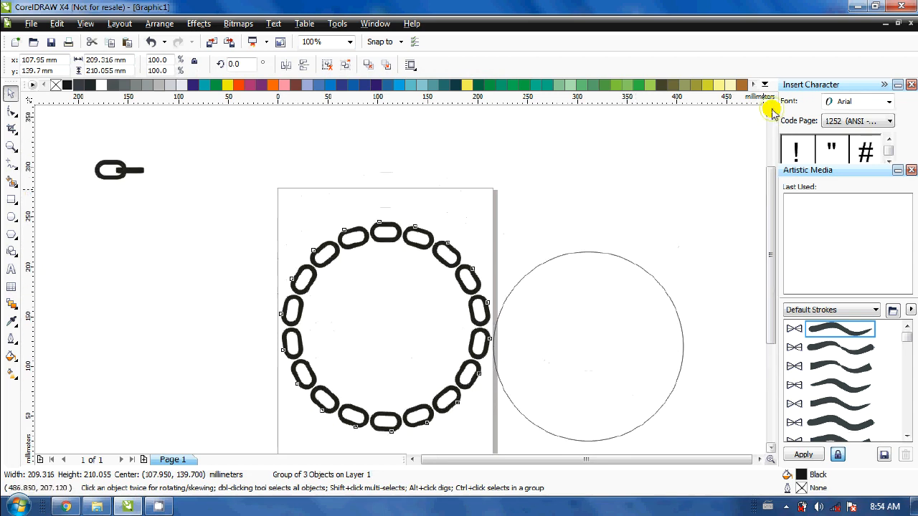
{"action": "left_click", "coordinate": [639, 306]}
{"action": "left_click_drag", "start_coordinate": [553, 379], "coordinate": [601, 346]}
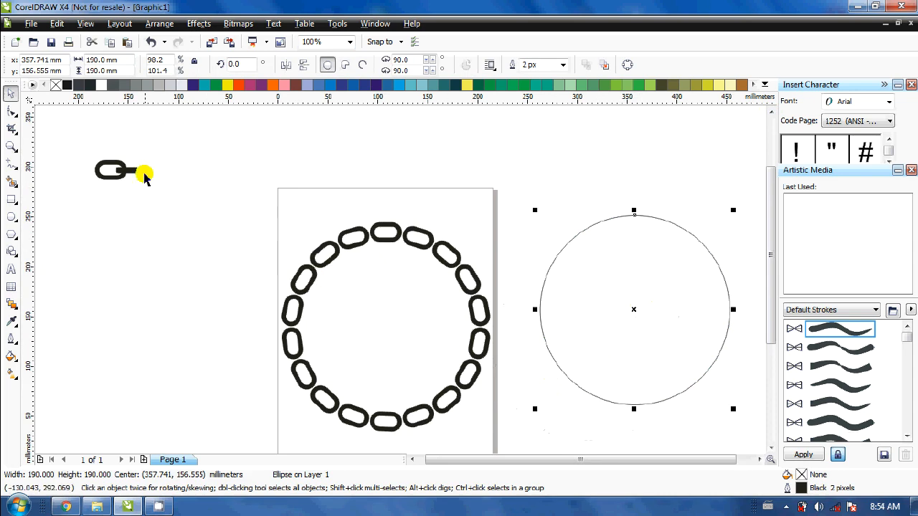
Duplicate the connecting bar twice and place the copies far apart in a horizontal row above the page
{"action": "left_click", "coordinate": [139, 174]}
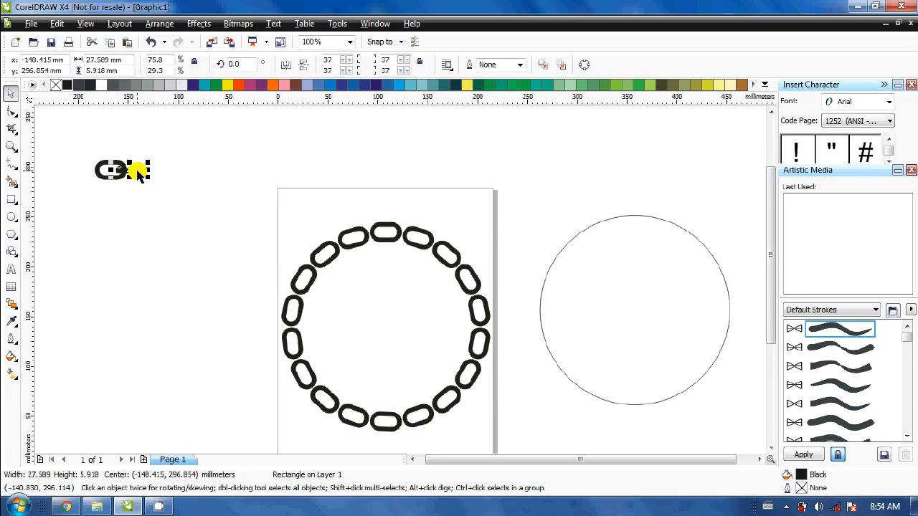
{"action": "key", "text": "ctrl+d"}
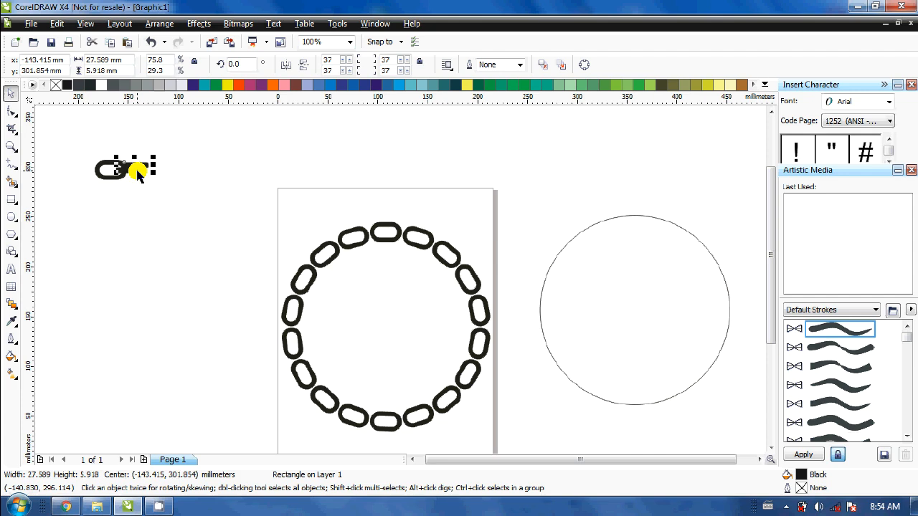
{"action": "left_click_drag", "start_coordinate": [137, 169], "coordinate": [206, 170]}
{"action": "key", "text": "ctrl+d"}
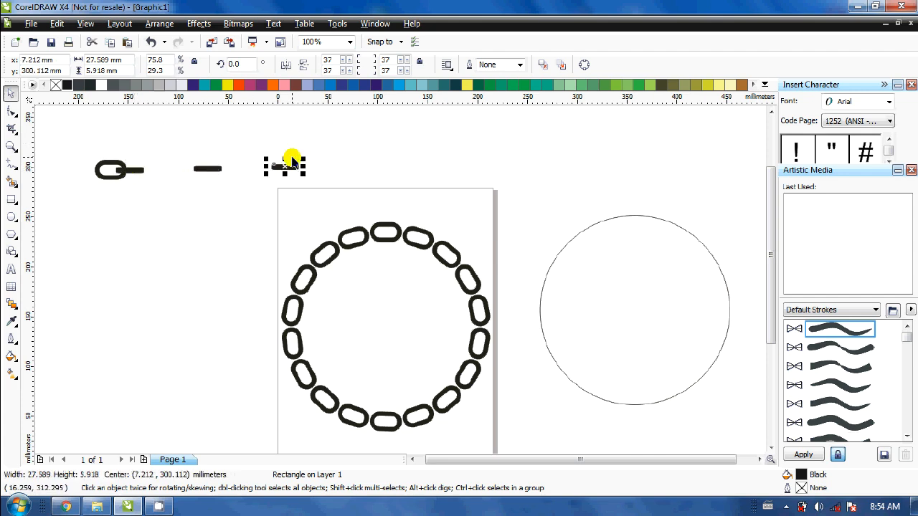
{"action": "left_click_drag", "start_coordinate": [285, 168], "coordinate": [488, 168]}
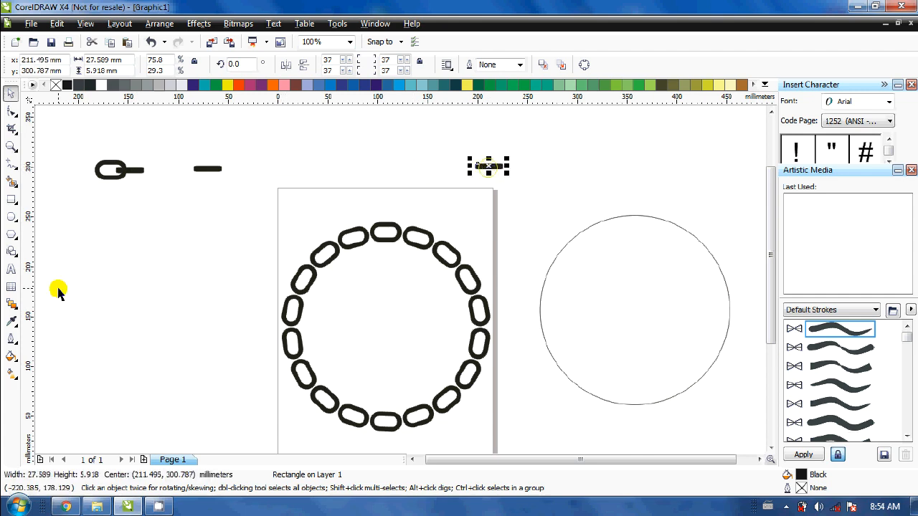
Blend the two separate bar copies with 16 steps
{"action": "left_click", "coordinate": [12, 305]}
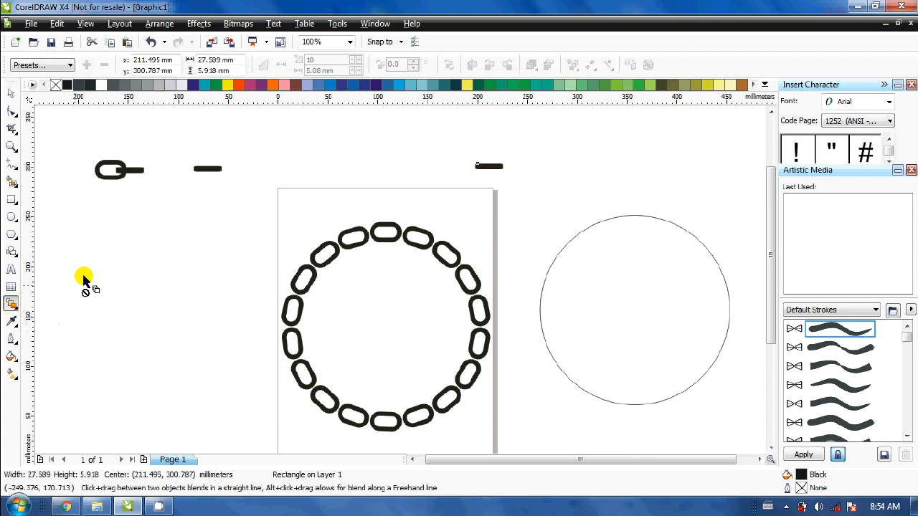
{"action": "left_click_drag", "start_coordinate": [207, 171], "coordinate": [488, 168]}
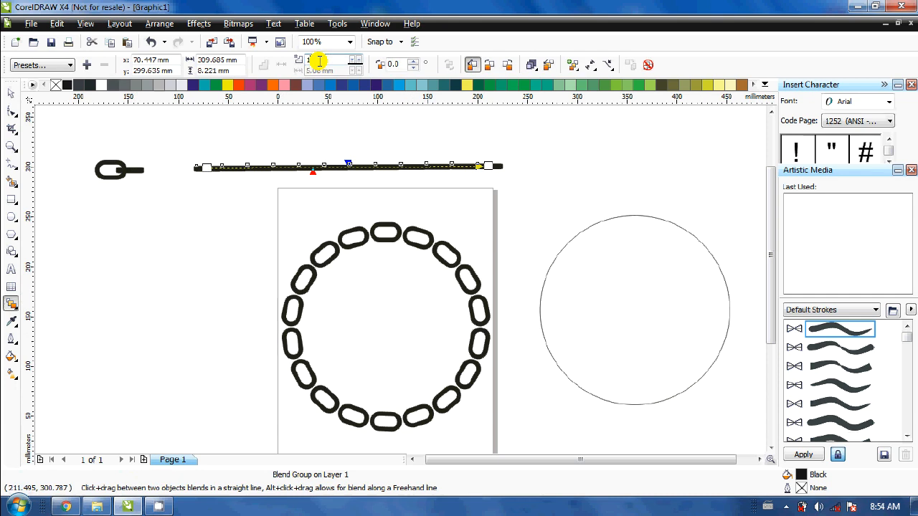
{"action": "key", "text": "Return"}
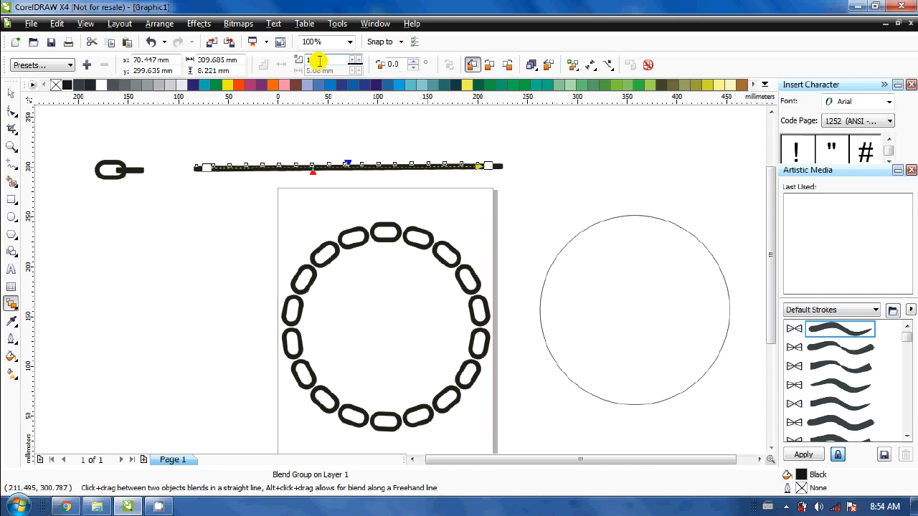
Assign the empty 190 mm circle as the new path of the bar blend
{"action": "left_click", "coordinate": [607, 64]}
{"action": "left_click", "coordinate": [635, 82]}
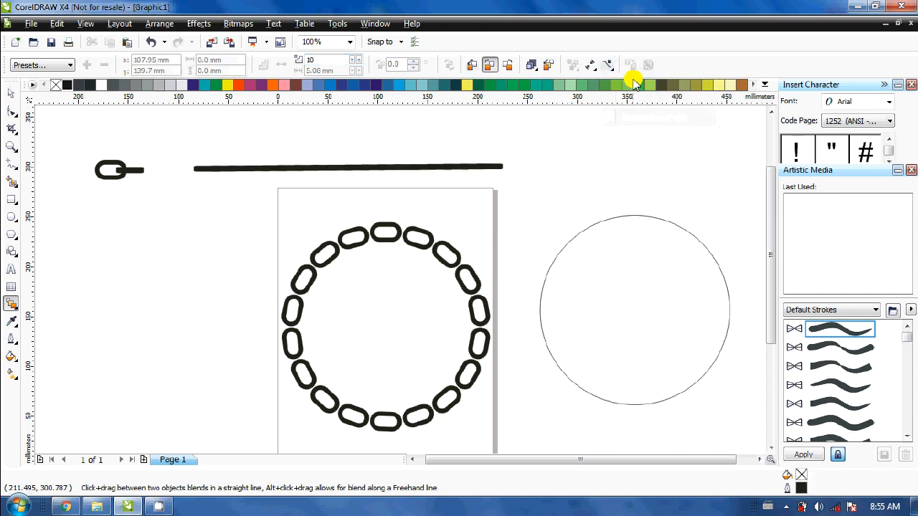
{"action": "left_click", "coordinate": [629, 213]}
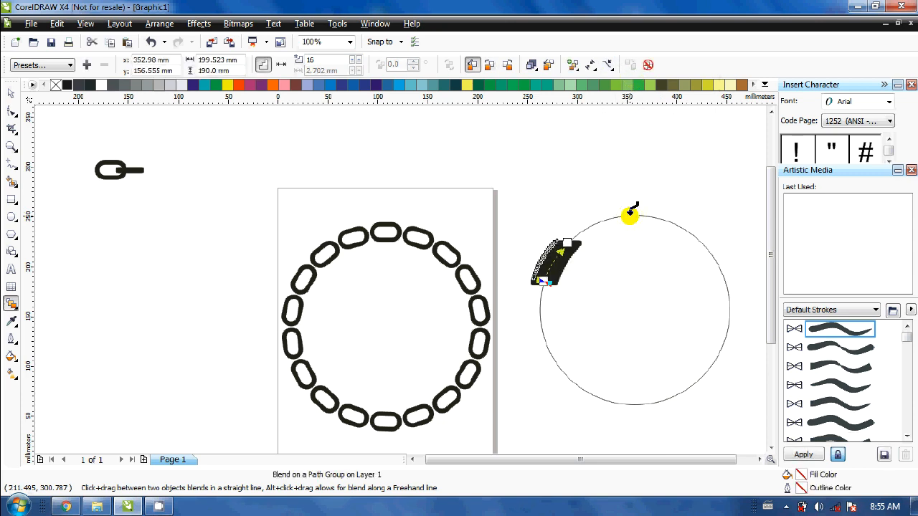
Spread the bar blend along the full circle and rotate all bars to follow it
{"action": "left_click", "coordinate": [577, 70]}
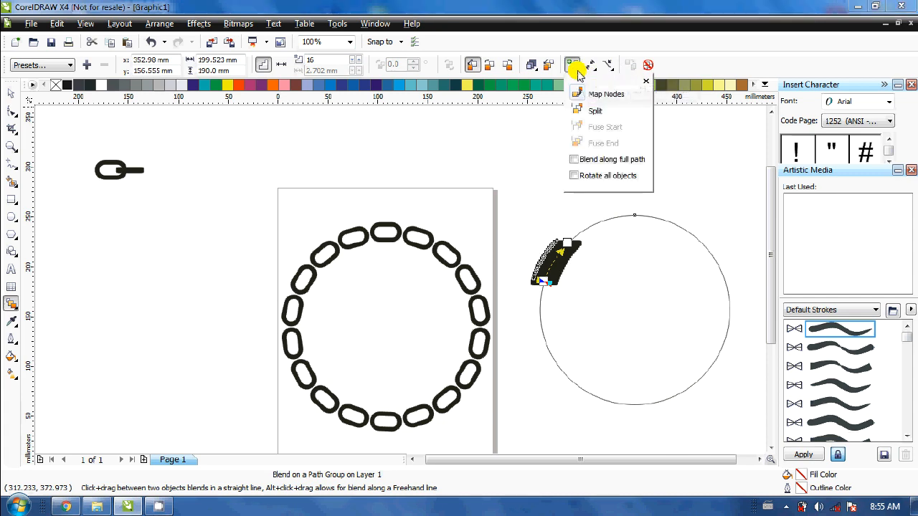
{"action": "left_click", "coordinate": [574, 159]}
{"action": "left_click", "coordinate": [574, 176]}
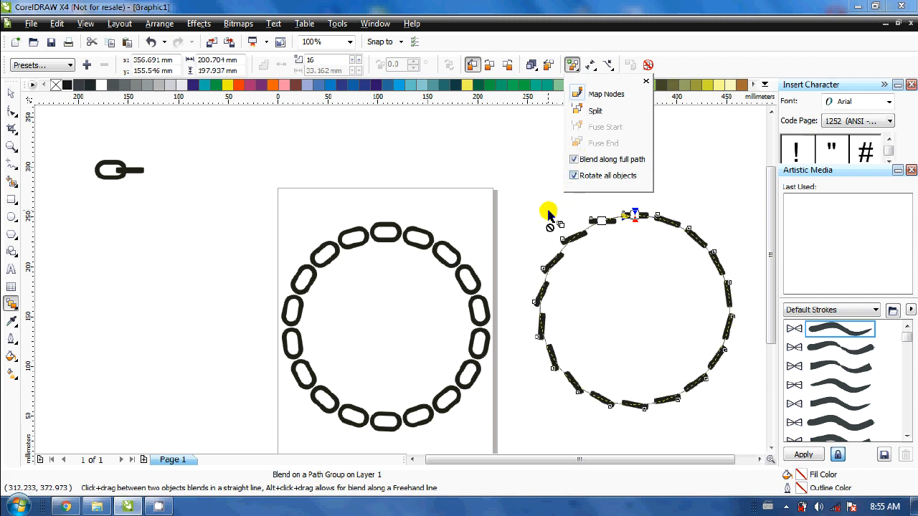
{"action": "left_click", "coordinate": [550, 213]}
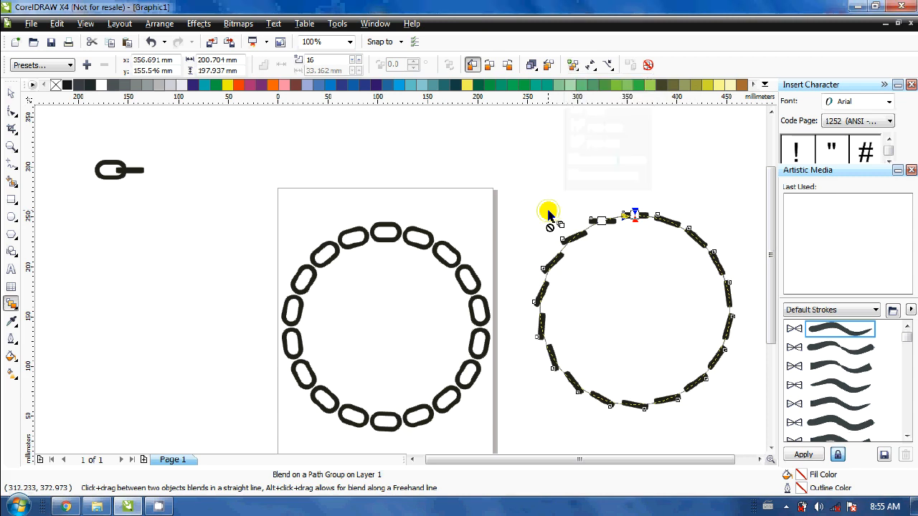
Rotate the control bar just left of the topmost bar counterclockwise to about 18.1 degrees
{"action": "left_click", "coordinate": [10, 93]}
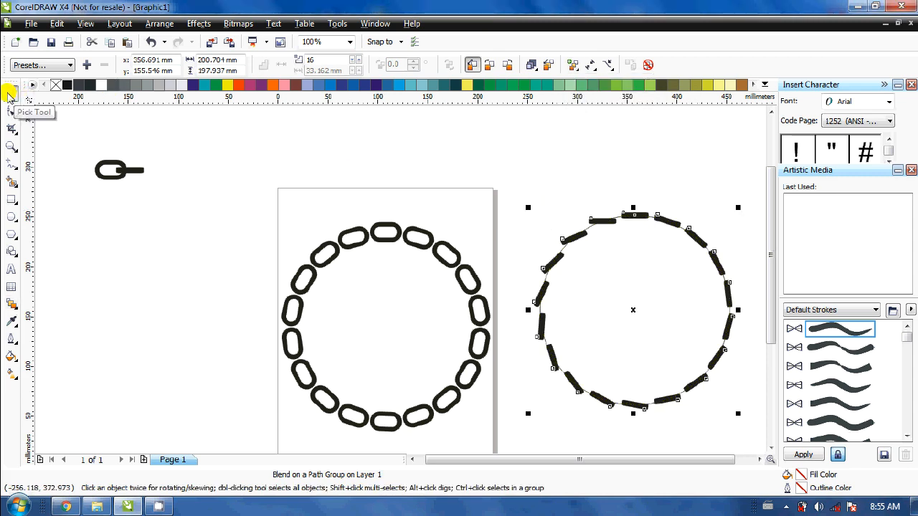
{"action": "left_click", "coordinate": [560, 241]}
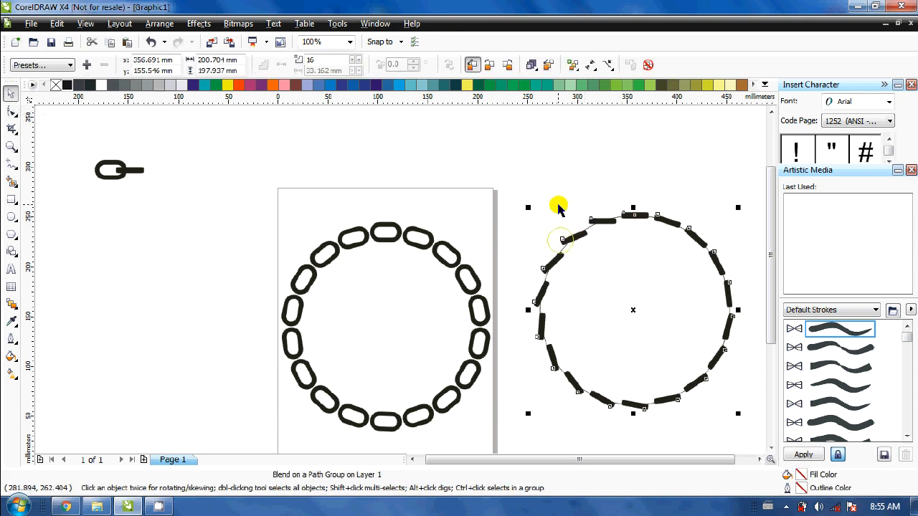
{"action": "left_click", "coordinate": [584, 215]}
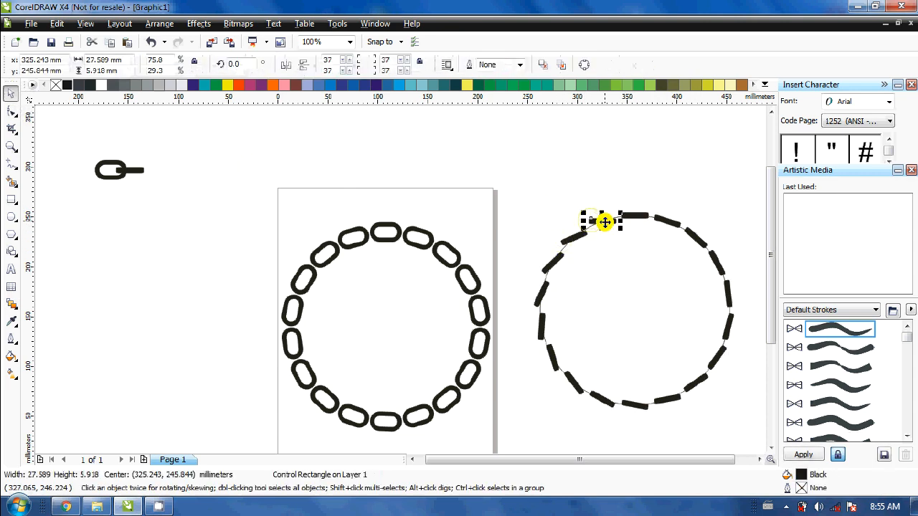
{"action": "left_click", "coordinate": [602, 221]}
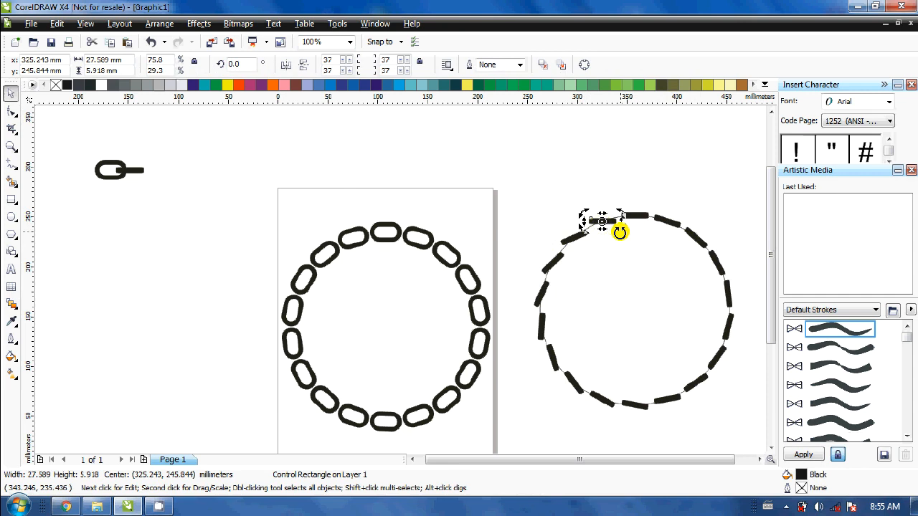
{"action": "left_click_drag", "start_coordinate": [621, 230], "coordinate": [623, 224]}
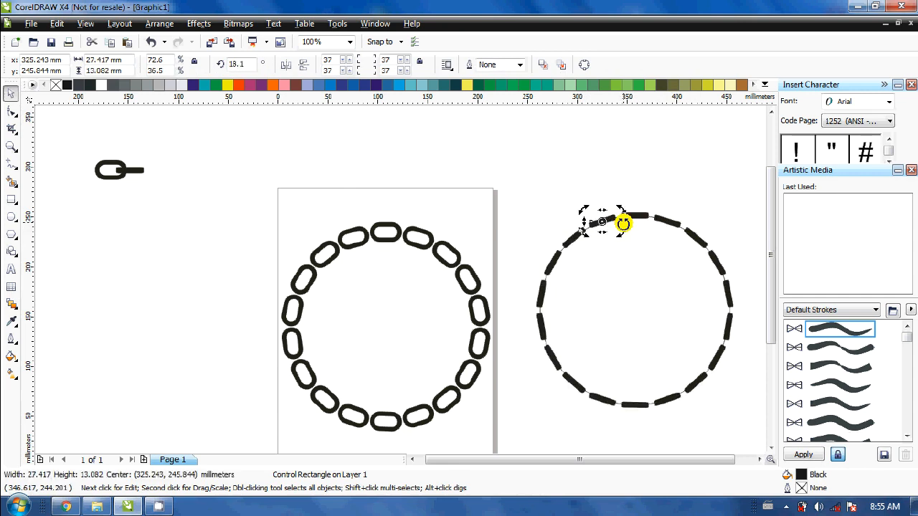
{"action": "left_click", "coordinate": [640, 217]}
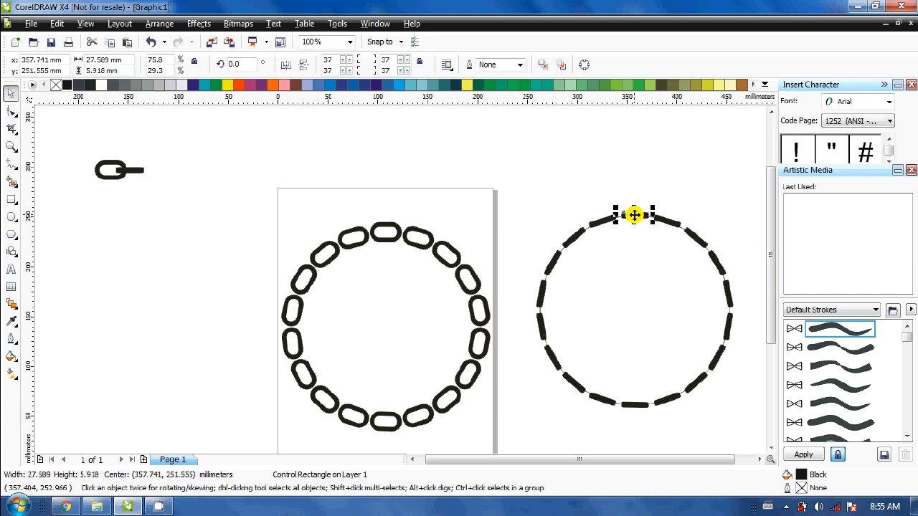
Fine-tune the rotation of the topmost control bar so that it lies level along the circle
{"action": "left_click", "coordinate": [635, 215]}
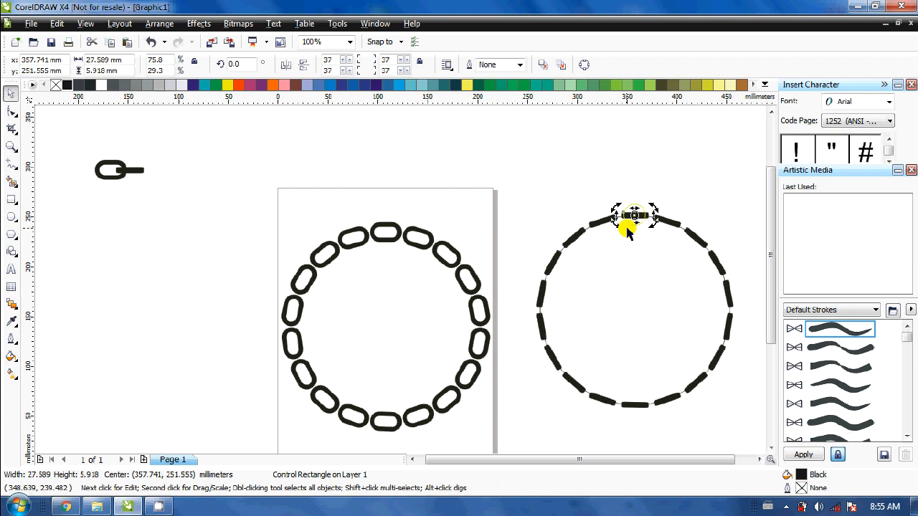
{"action": "left_click_drag", "start_coordinate": [651, 226], "coordinate": [651, 227]}
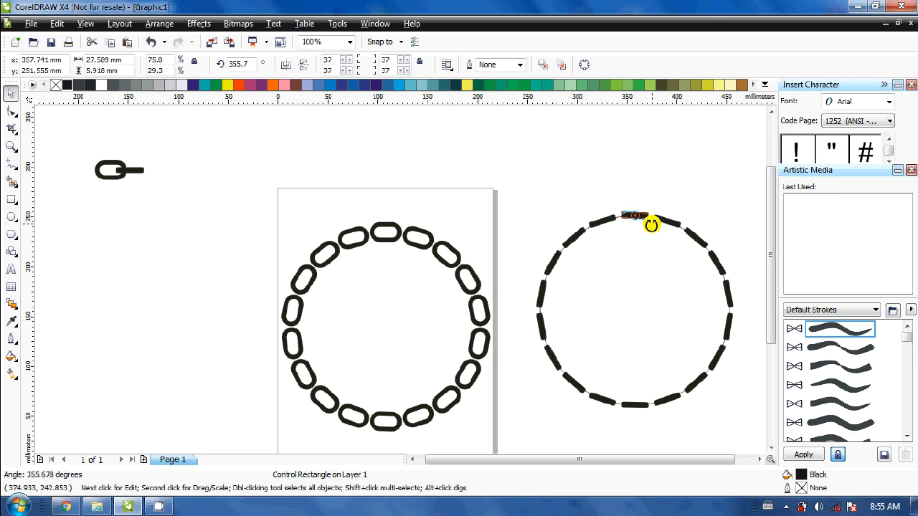
{"action": "left_click_drag", "start_coordinate": [651, 224], "coordinate": [653, 223]}
{"action": "left_click", "coordinate": [632, 251]}
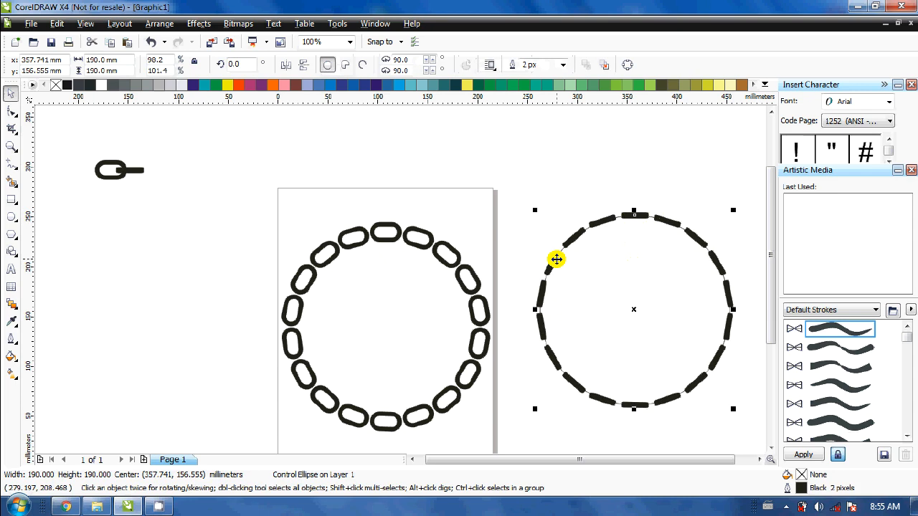
Break the bar blend apart to separate the bars from their circular path
{"action": "left_click", "coordinate": [557, 259]}
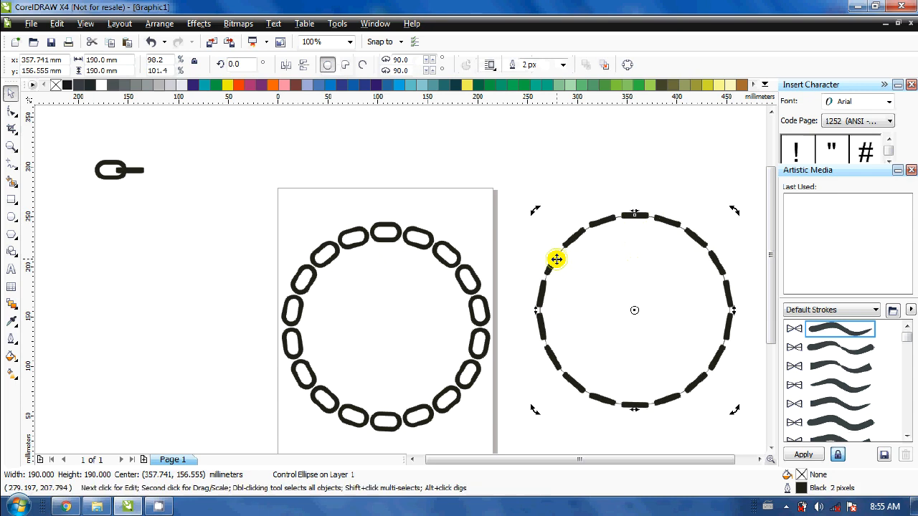
{"action": "left_click", "coordinate": [12, 305]}
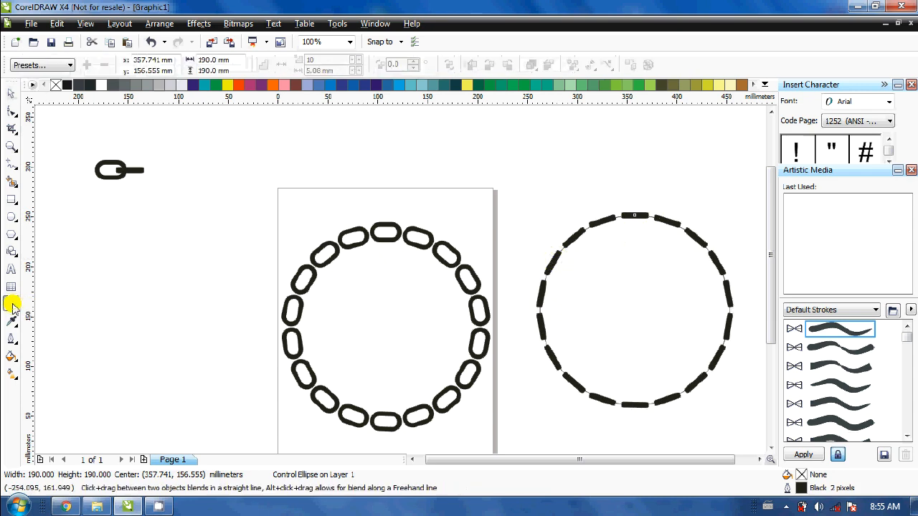
{"action": "left_click", "coordinate": [557, 256]}
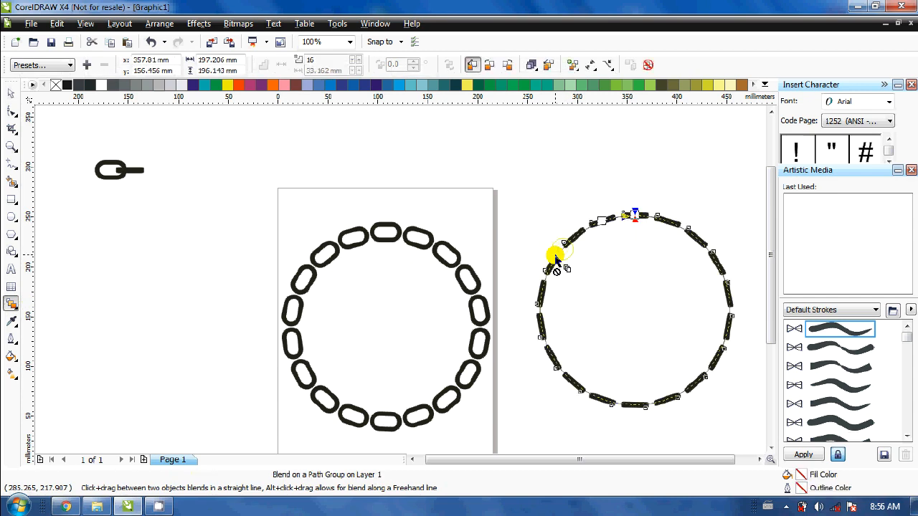
{"action": "left_click", "coordinate": [160, 23]}
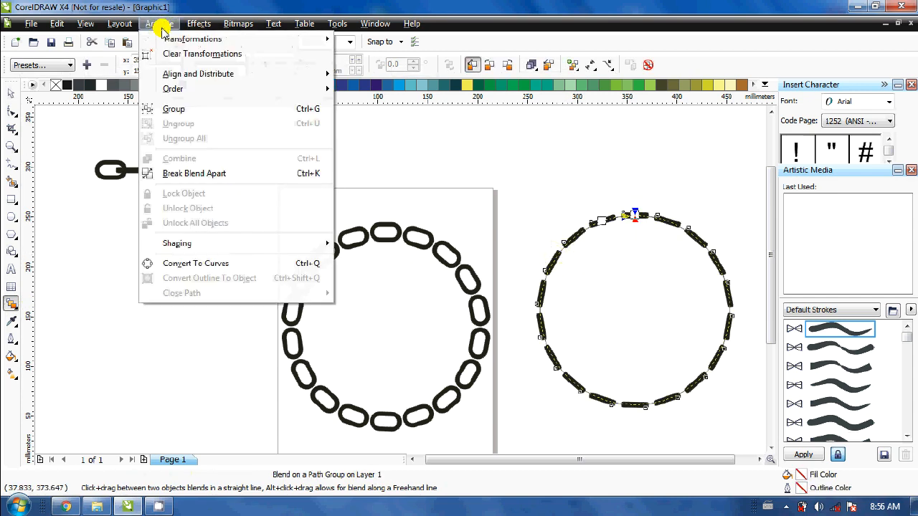
{"action": "left_click", "coordinate": [194, 175]}
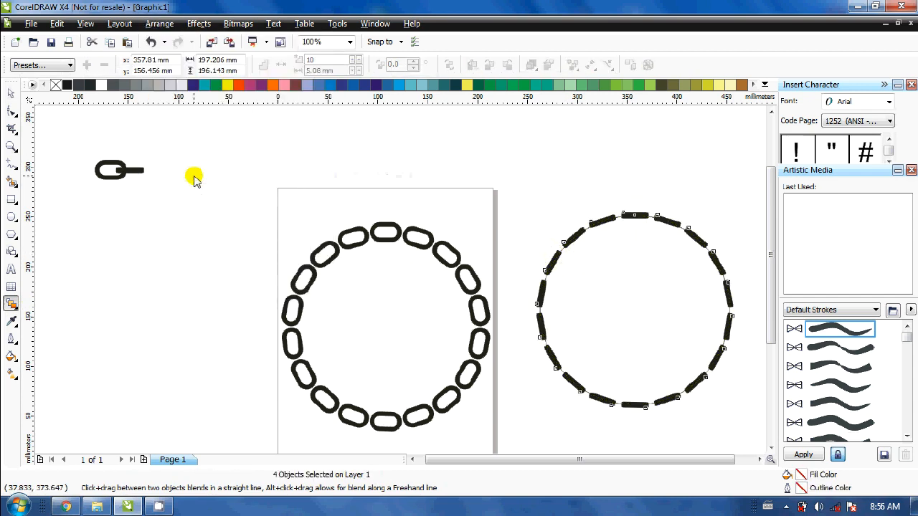
Move the 190 mm path circle out of the bar ring into the empty area left of the page
{"action": "left_click", "coordinate": [11, 92]}
{"action": "left_click", "coordinate": [340, 172]}
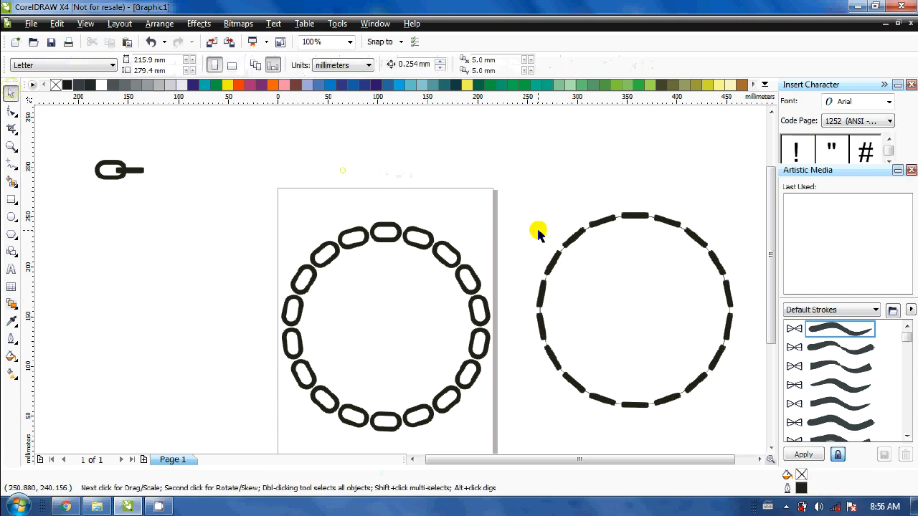
{"action": "left_click", "coordinate": [587, 229]}
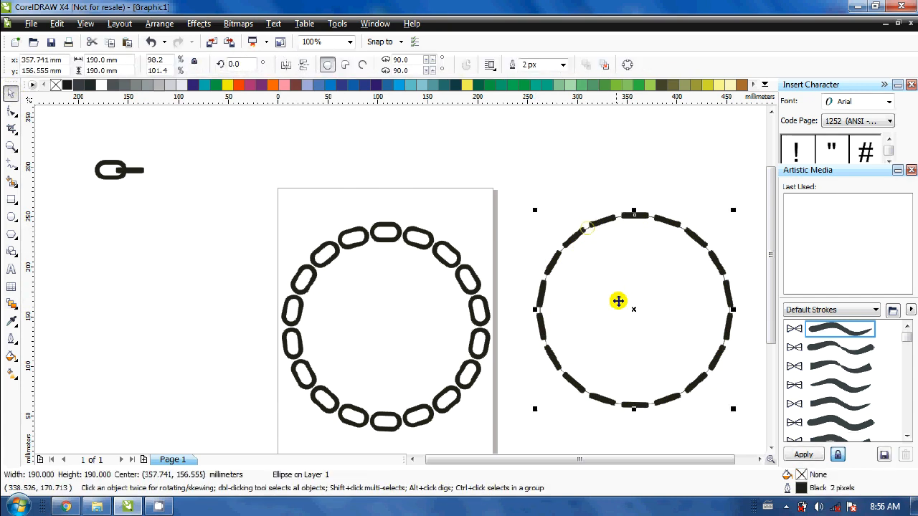
{"action": "left_click_drag", "start_coordinate": [637, 313], "coordinate": [131, 340]}
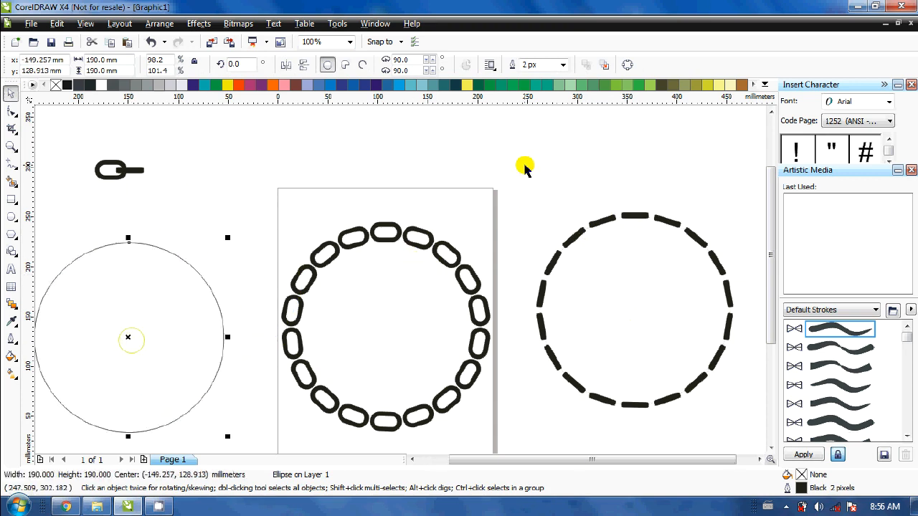
Group all bars of the ring and center the group on the page over the links
{"action": "left_click_drag", "start_coordinate": [516, 165], "coordinate": [752, 424]}
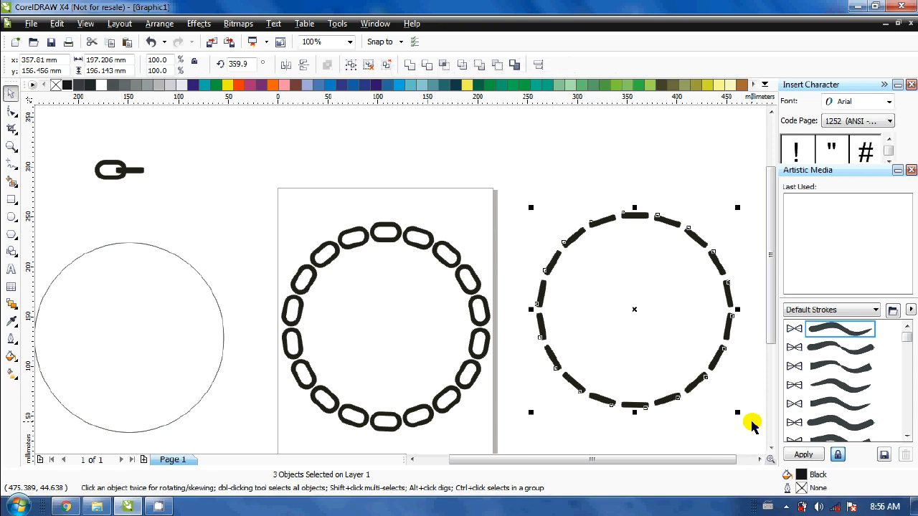
{"action": "key", "text": "ctrl+g"}
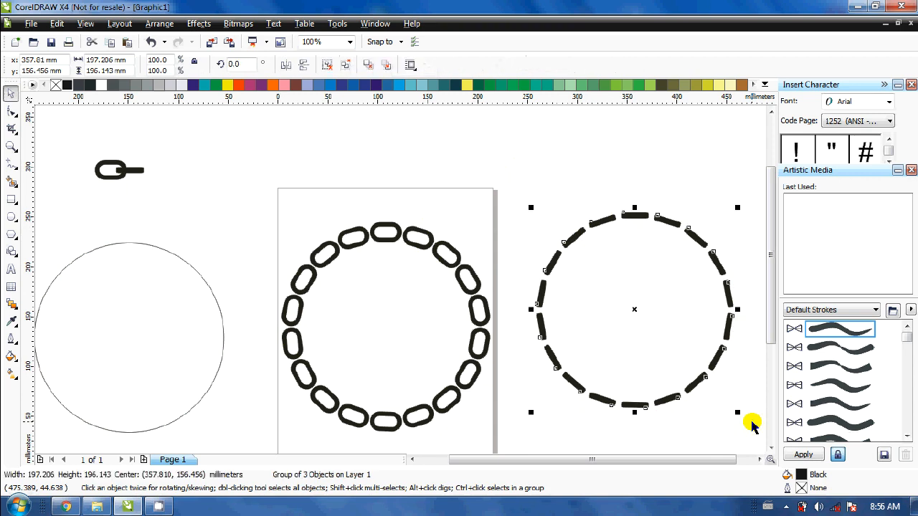
{"action": "key", "text": "p"}
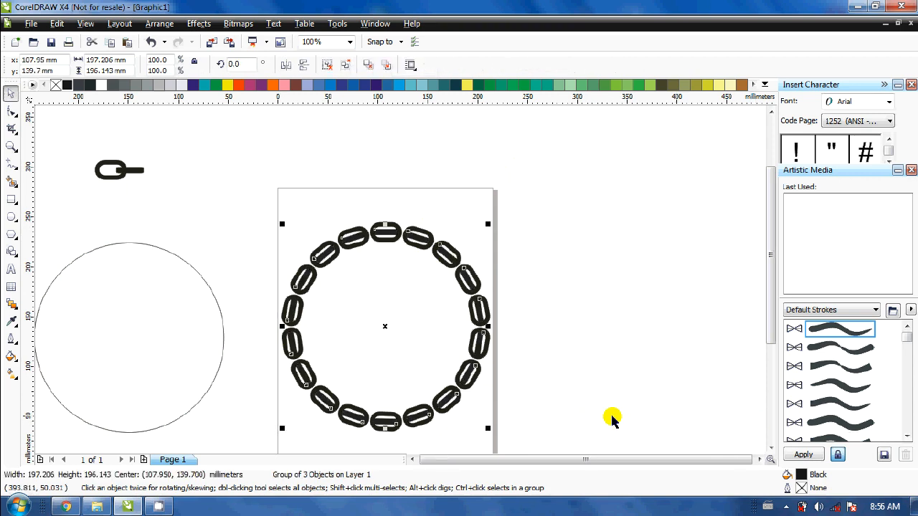
Rotate the bar group about its center to about 109.6 degrees so each bar bridges two neighbouring links
{"action": "left_click", "coordinate": [385, 327]}
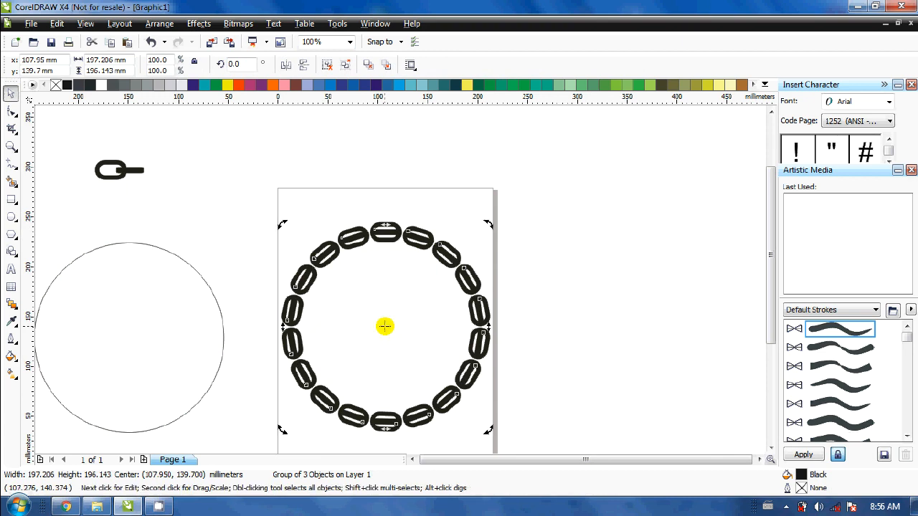
{"action": "left_click_drag", "start_coordinate": [486, 227], "coordinate": [153, 214]}
{"action": "left_click", "coordinate": [215, 226]}
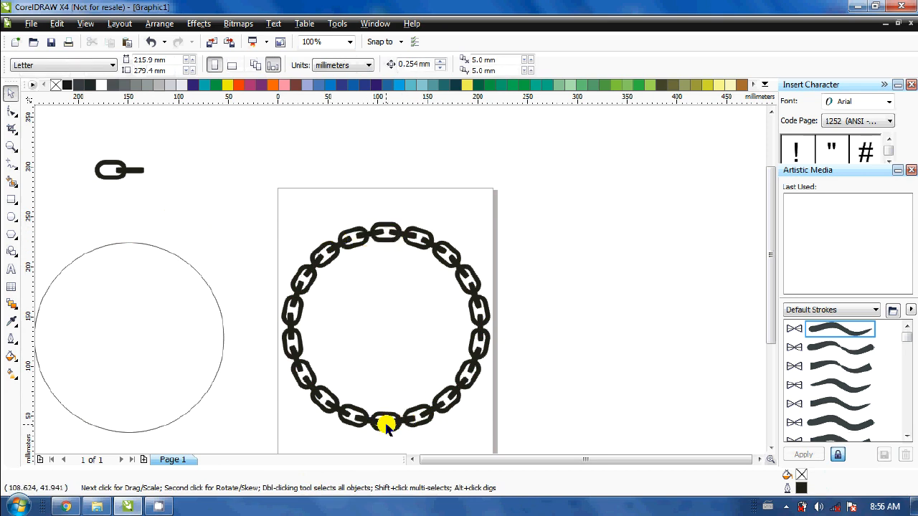
{"action": "left_click", "coordinate": [364, 243]}
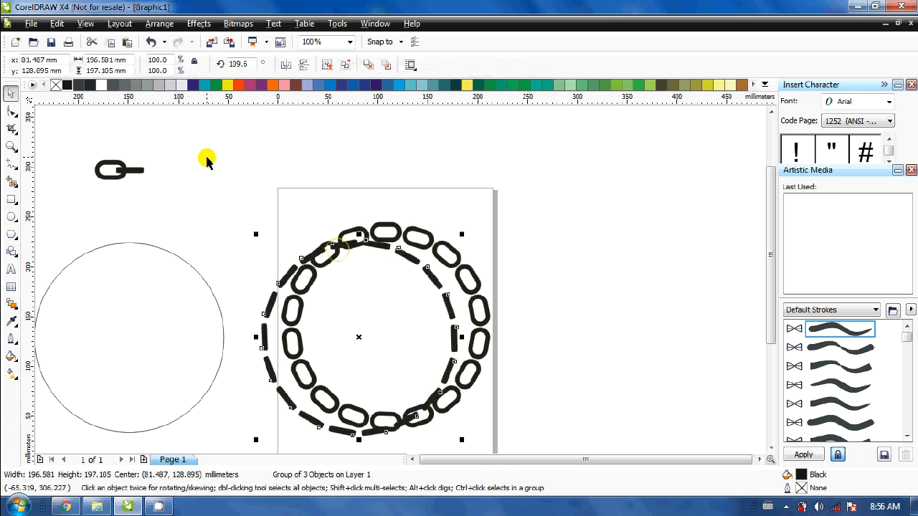
{"action": "left_click", "coordinate": [151, 44]}
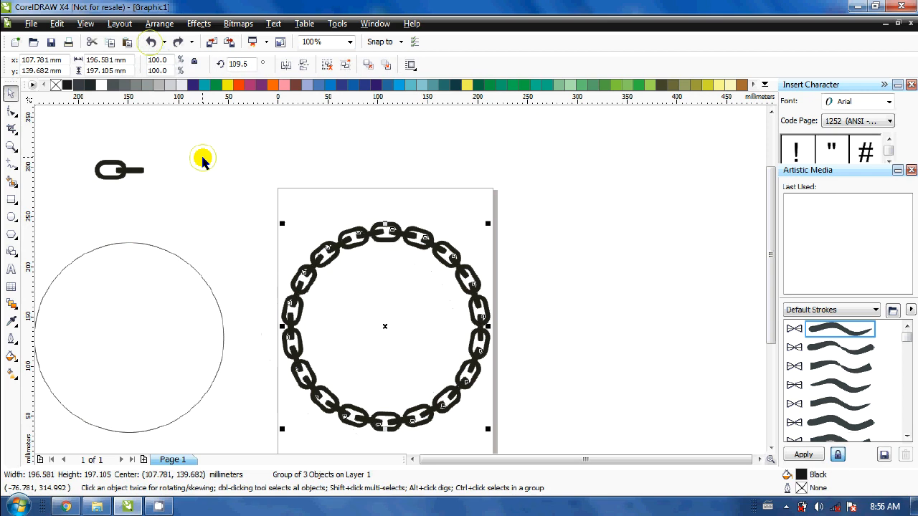
{"action": "left_click", "coordinate": [202, 159]}
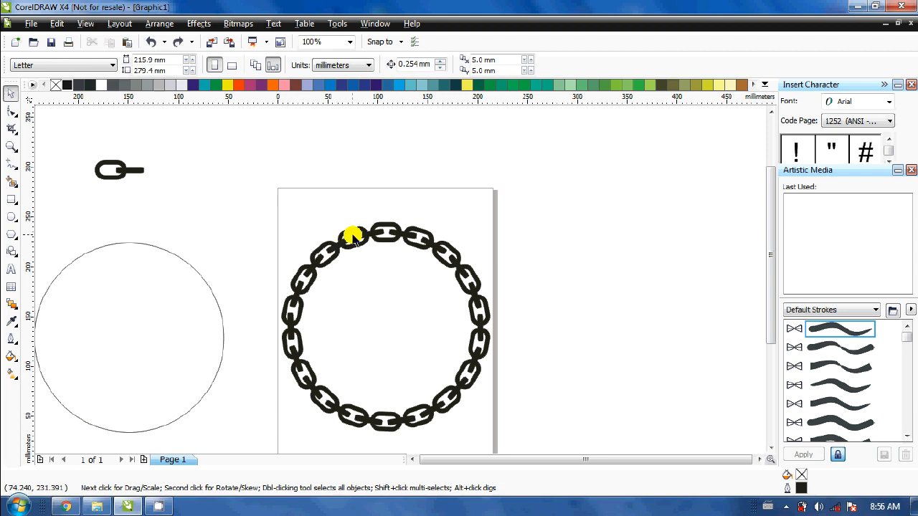
Delete the leftover 190 mm path circle beside the page
{"action": "left_click", "coordinate": [184, 307]}
{"action": "key", "text": "Delete"}
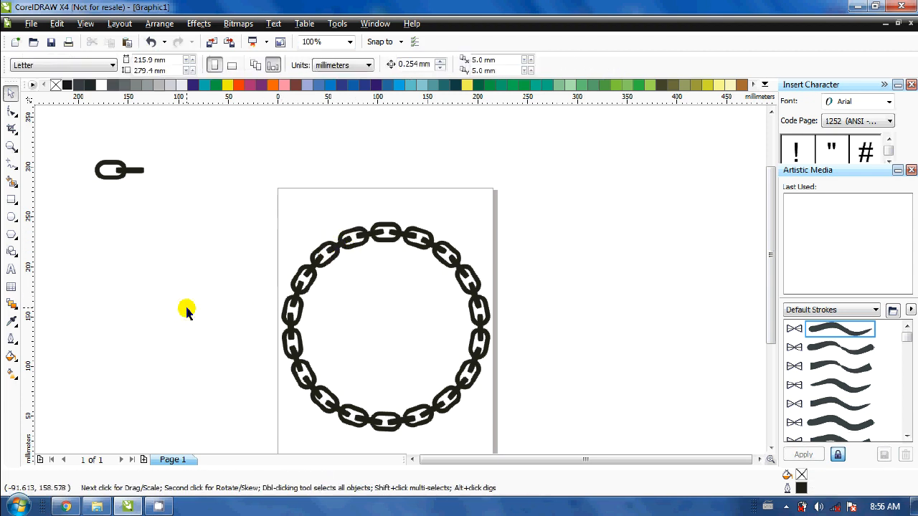